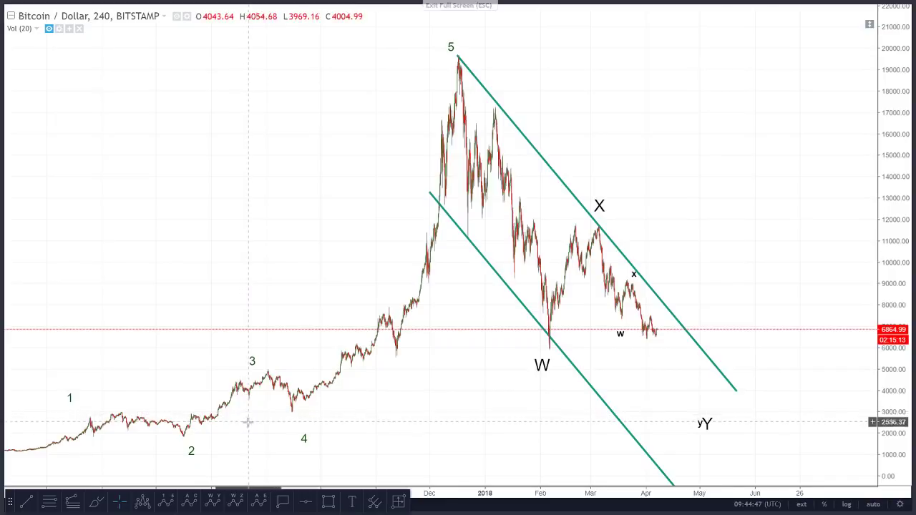
# - Draw a horizontal line across the chart at about 2955, level with the wave 4 low
pyautogui.click(305, 502)
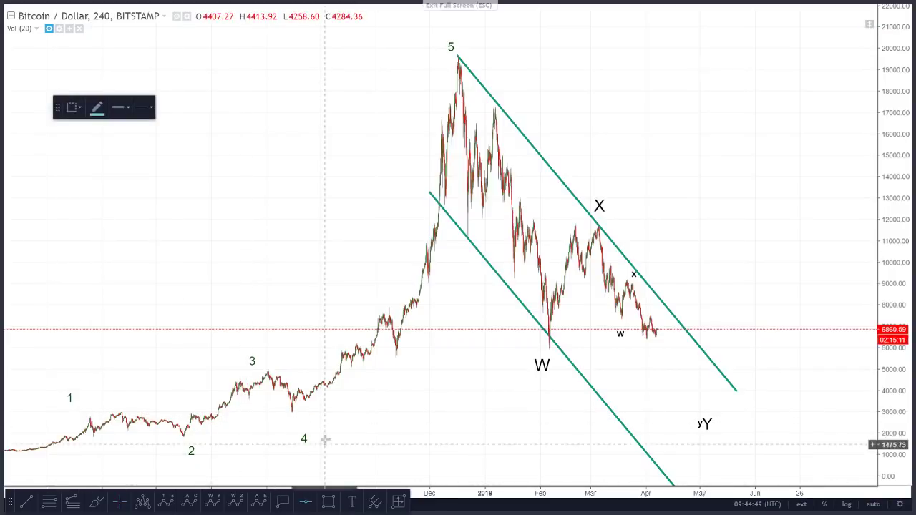
pyautogui.click(333, 414)
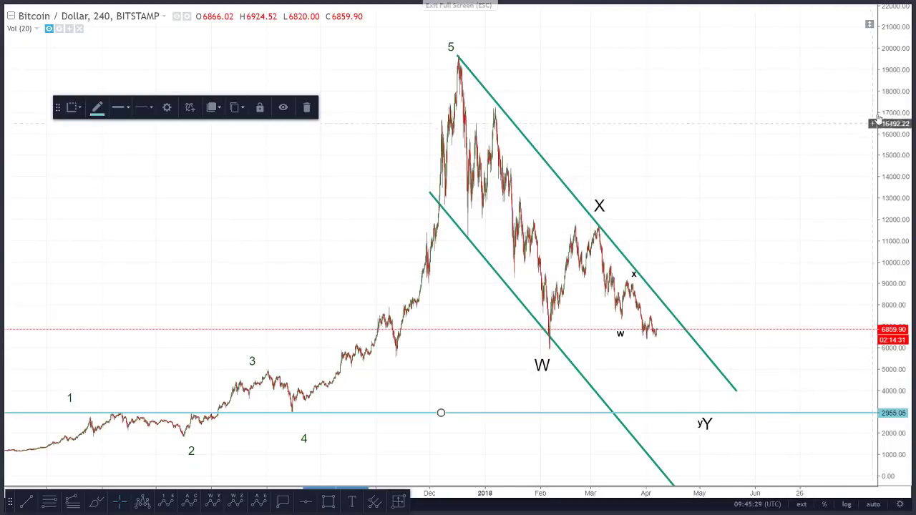
pyautogui.moveTo(898, 100); pyautogui.dragTo(898, 134)
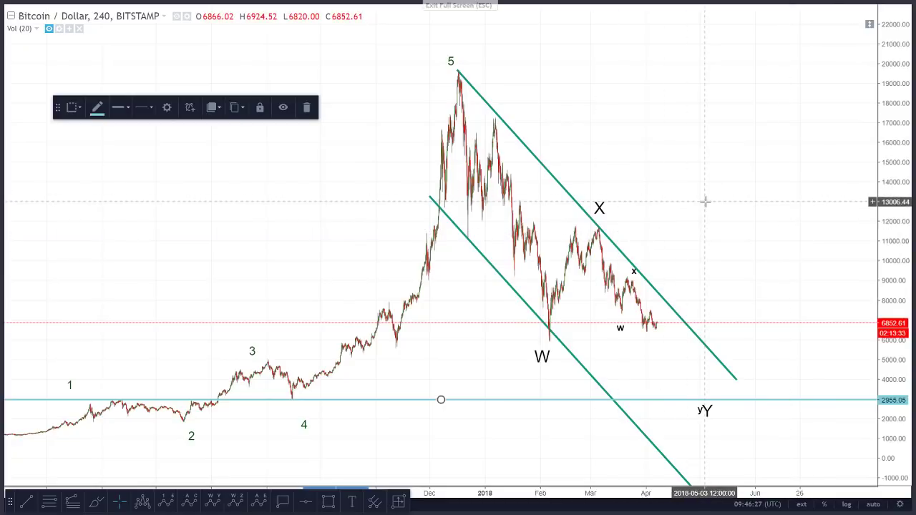
pyautogui.moveTo(800, 213)
pyautogui.mouseDown()
pyautogui.moveTo(796, 207)
pyautogui.moveTo(797, 221)
pyautogui.mouseUp()
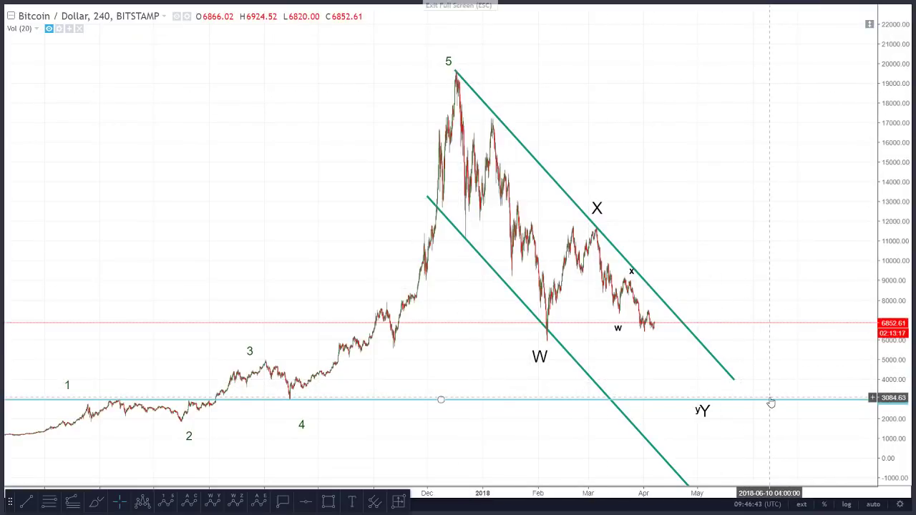
pyautogui.moveTo(770, 400); pyautogui.dragTo(758, 403)
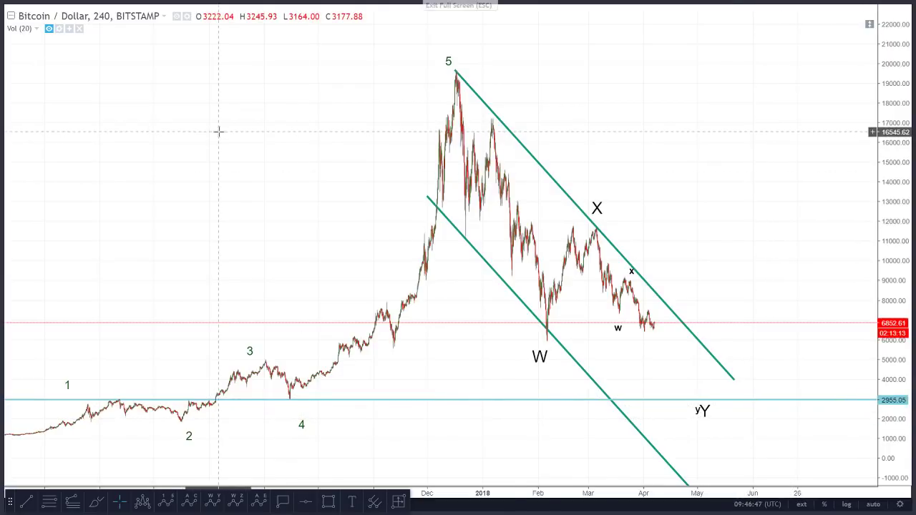
# - Set the chart interval to 1440 minutes and draw a Fibonacci retracement from about 120 up to the wave 5 high at about 19692
pyautogui.write('1440')
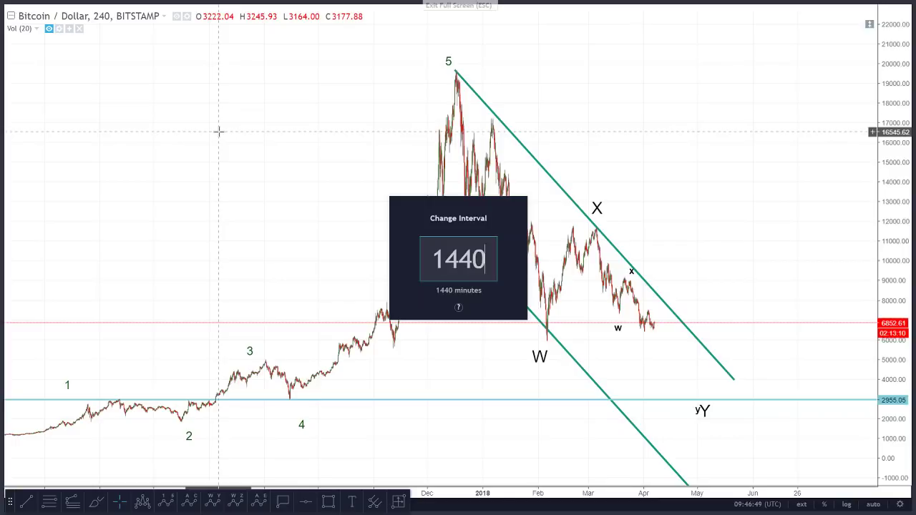
pyautogui.press('Return')
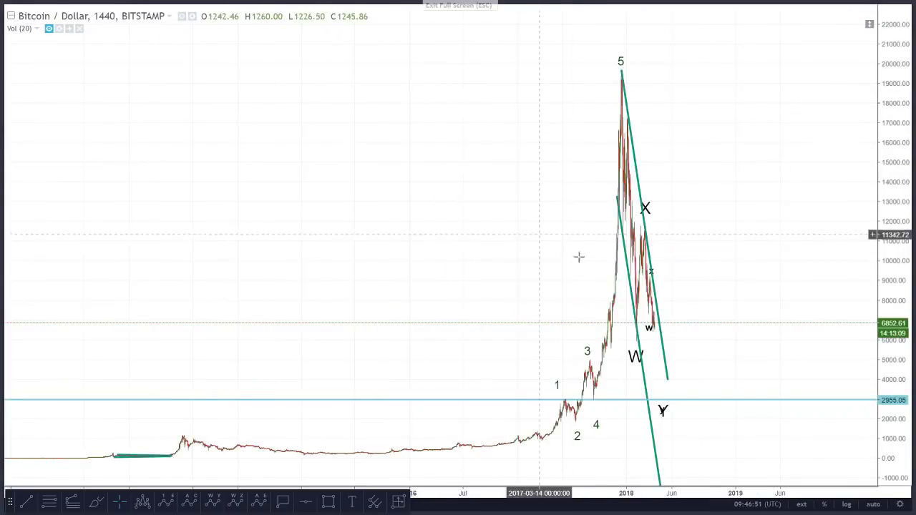
pyautogui.click(48, 502)
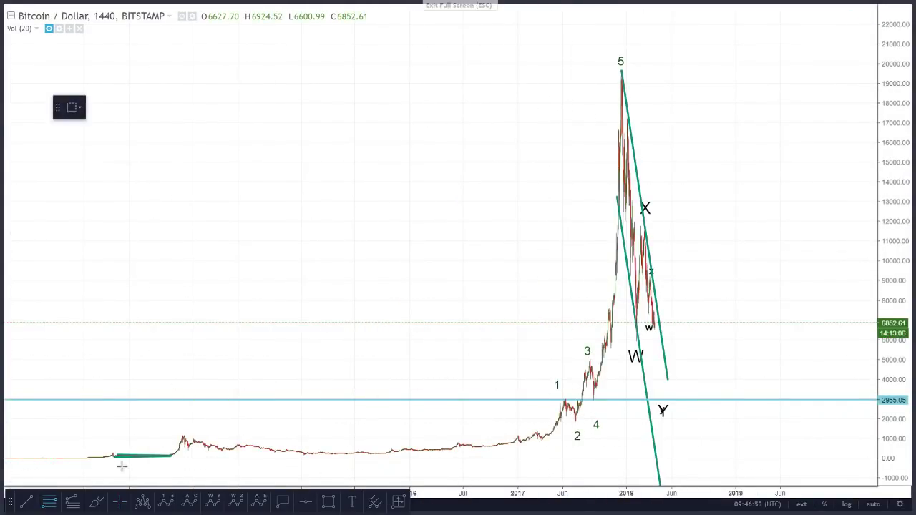
pyautogui.click(342, 456)
pyautogui.click(655, 267)
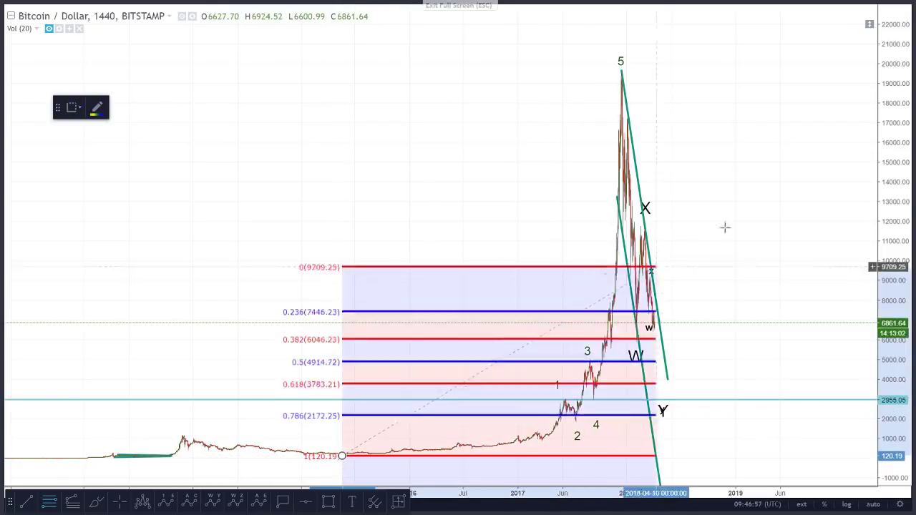
pyautogui.moveTo(655, 267); pyautogui.dragTo(775, 69)
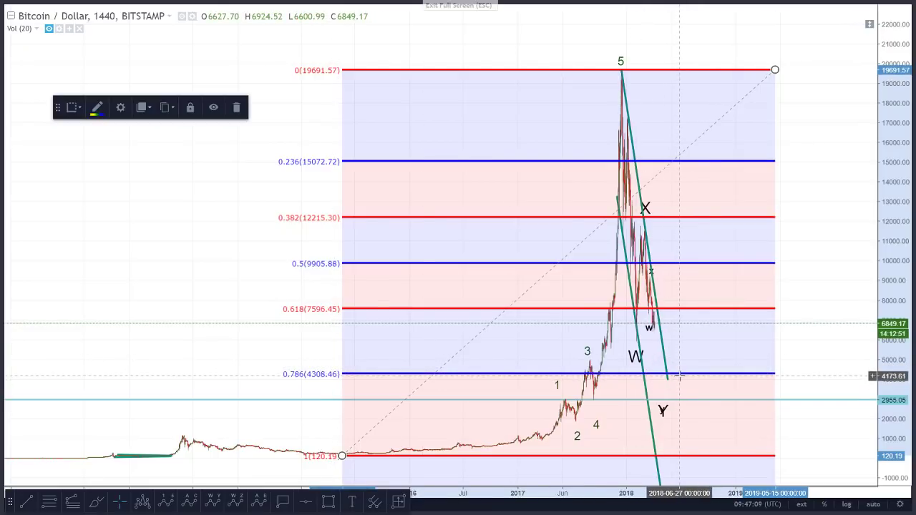
# - Delete the Fibonacci retracement and set the chart interval back to 240 minutes
pyautogui.click(237, 108)
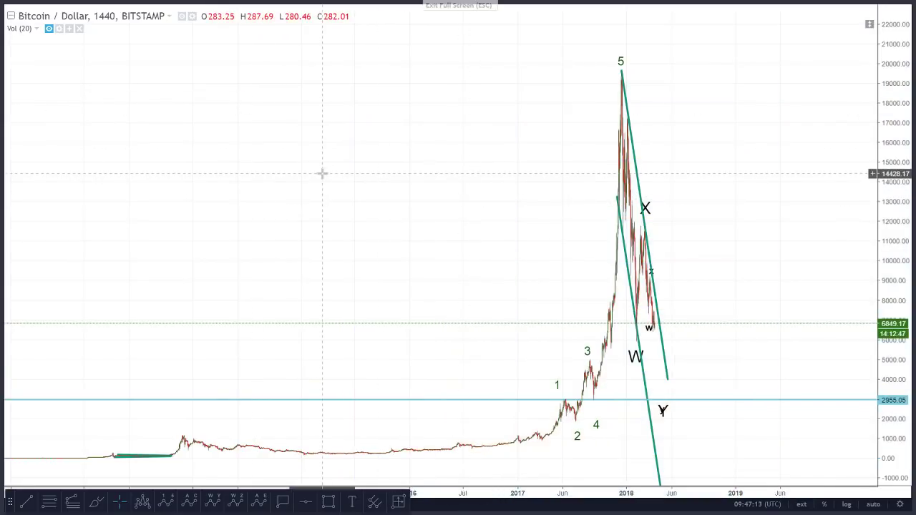
pyautogui.write('240')
pyautogui.press('Return')
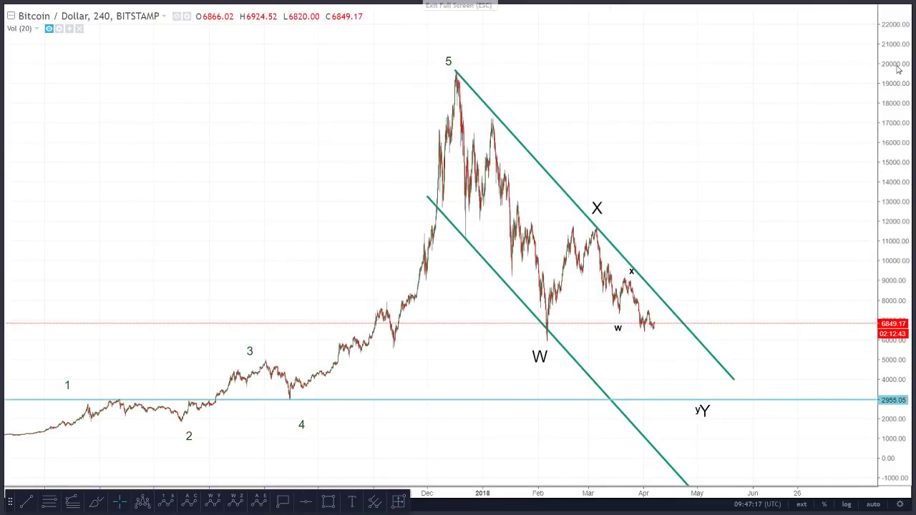
pyautogui.moveTo(900, 70); pyautogui.dragTo(897, 109)
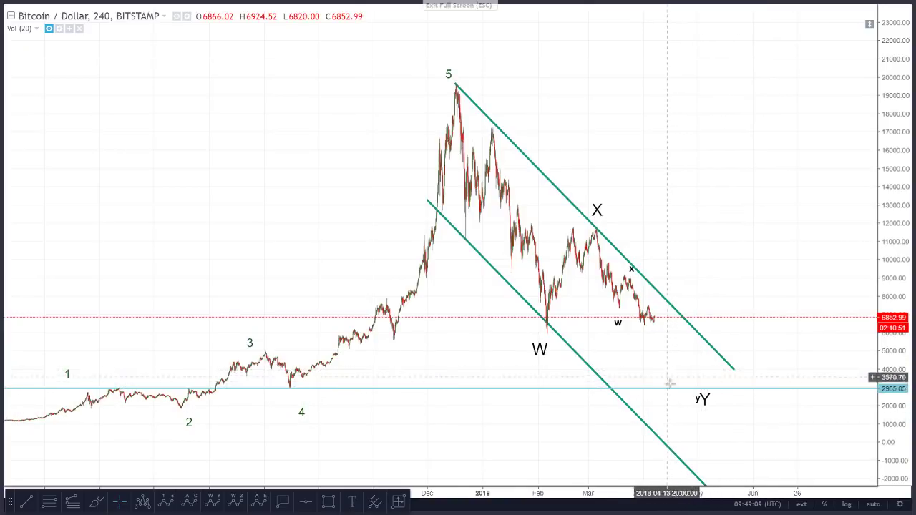
pyautogui.moveTo(685, 389); pyautogui.dragTo(691, 393)
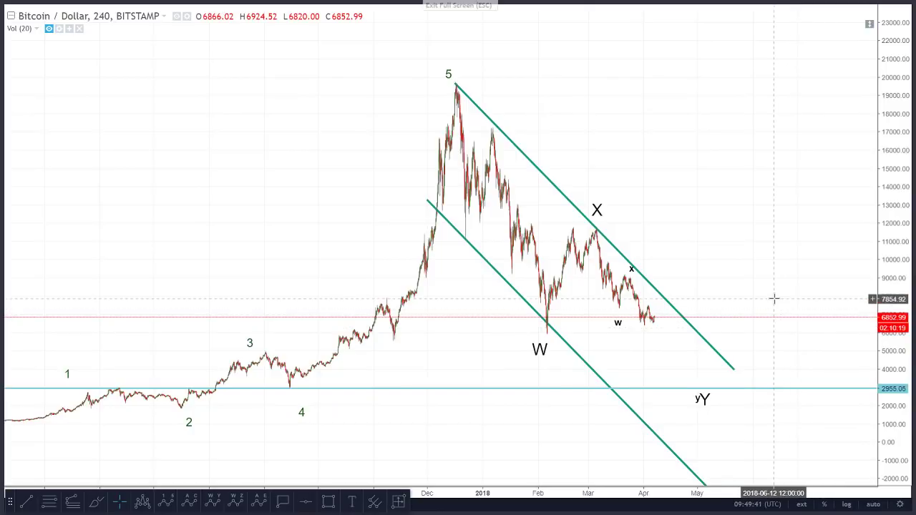
pyautogui.scroll(1, 784, 298)
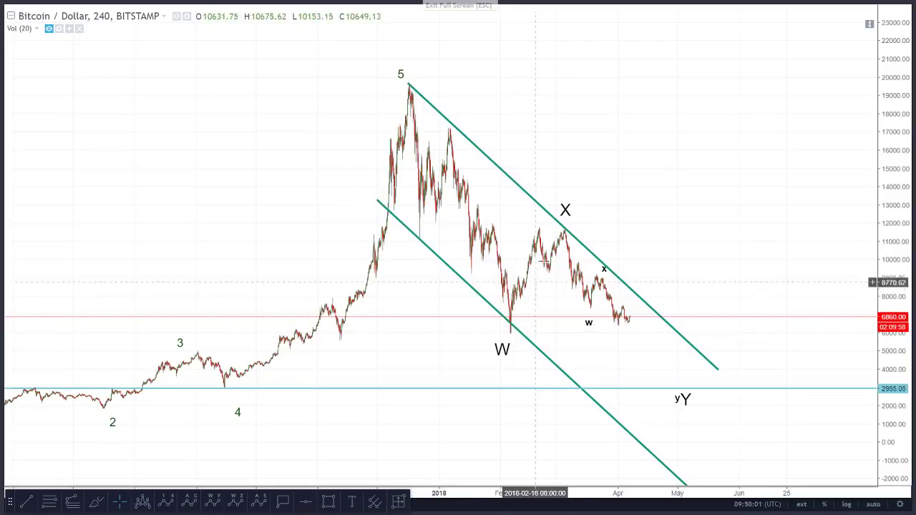
pyautogui.click(562, 228)
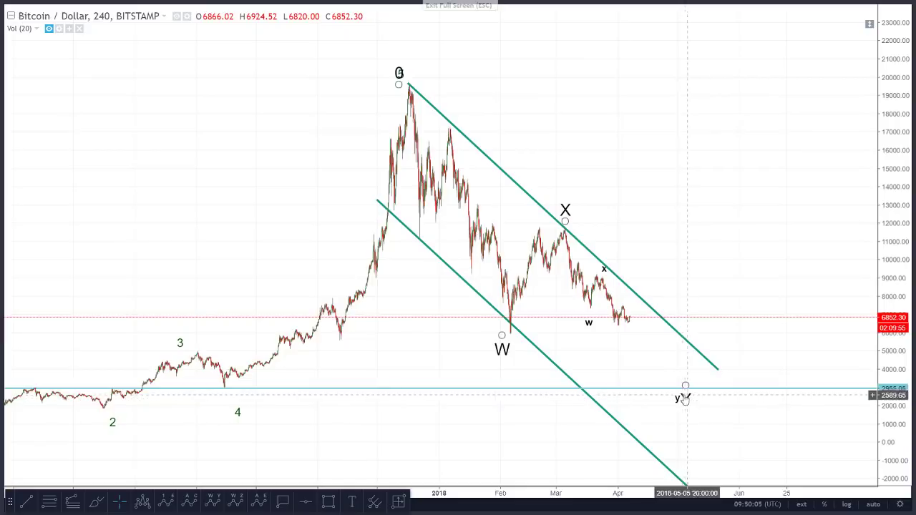
pyautogui.click(661, 383)
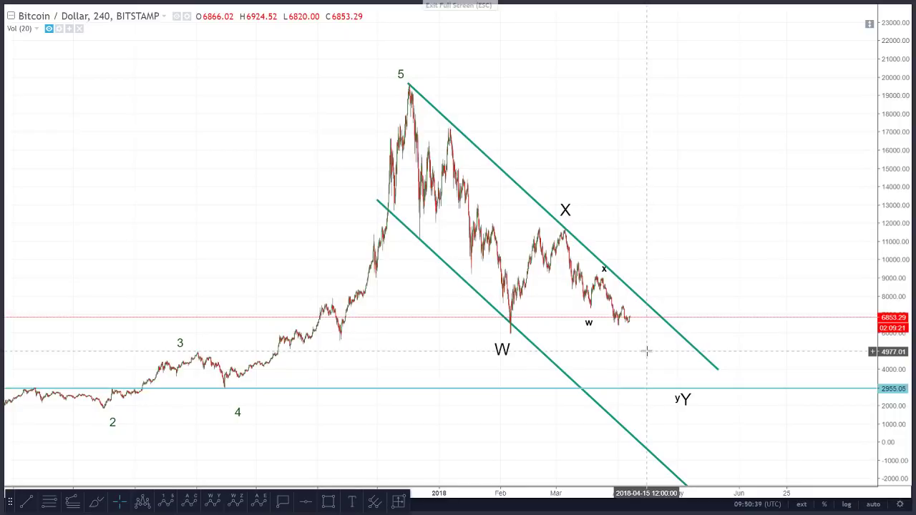
# - Set the chart interval to 60 minutes and bring the decline after wave X into closer view
pyautogui.write('60')
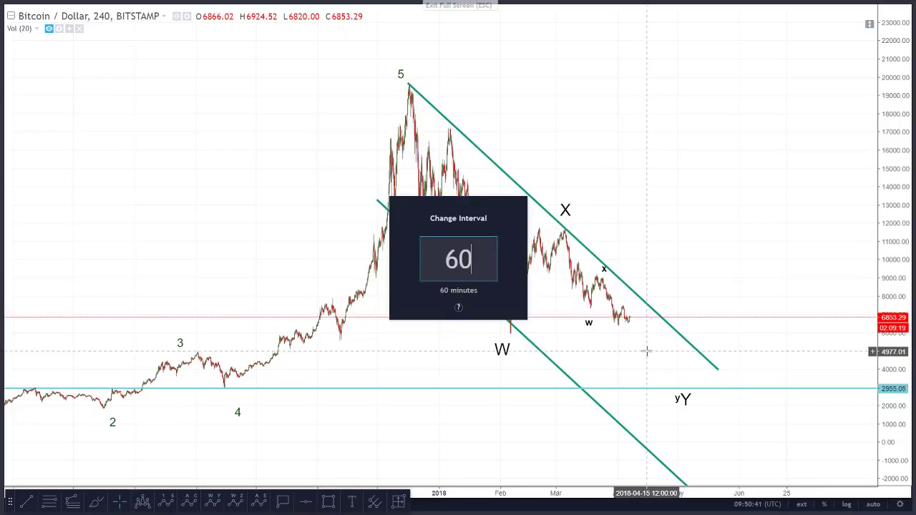
pyautogui.press('Return')
pyautogui.scroll(-2, 494, 287)
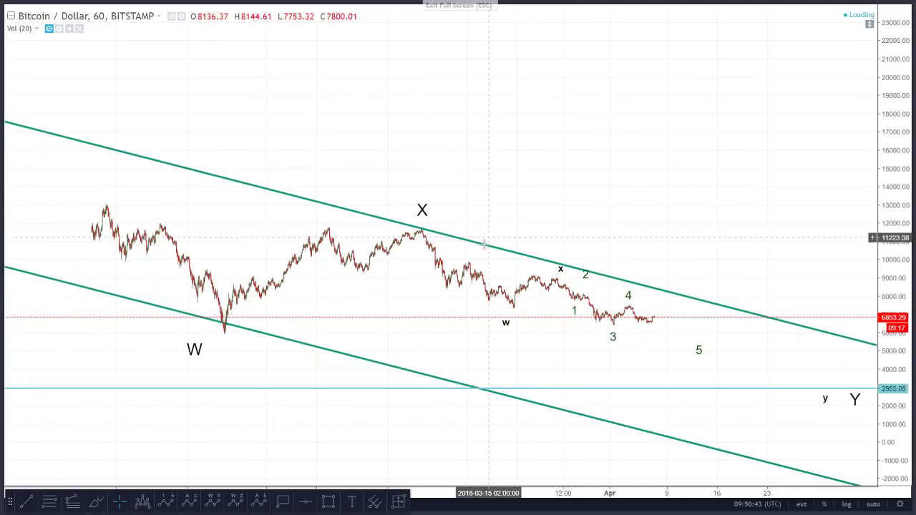
pyautogui.scroll(3, 561, 301)
pyautogui.moveTo(898, 418); pyautogui.dragTo(901, 465)
pyautogui.moveTo(440, 414); pyautogui.dragTo(454, 370)
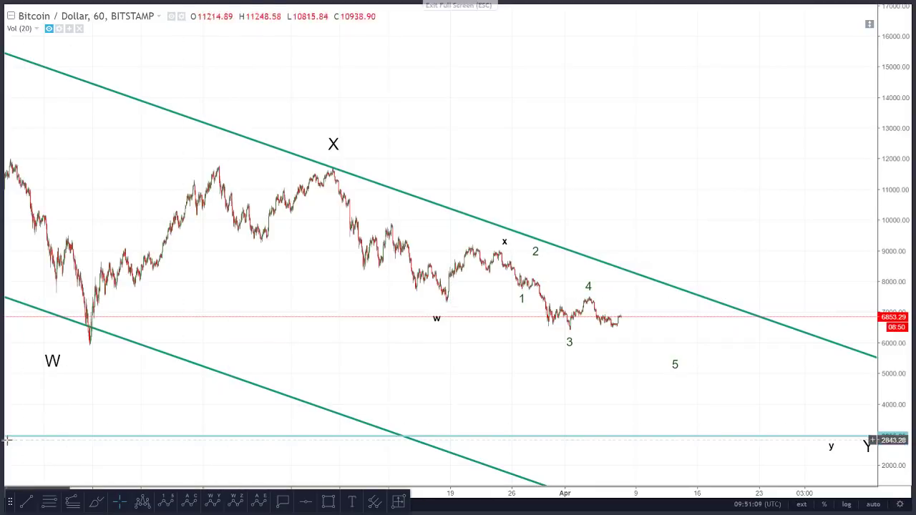
# - Draw two converging trend lines around the X-to-w decline, the upper starting at about 11659 and the lower running from about 8389 to 6424
pyautogui.click(26, 504)
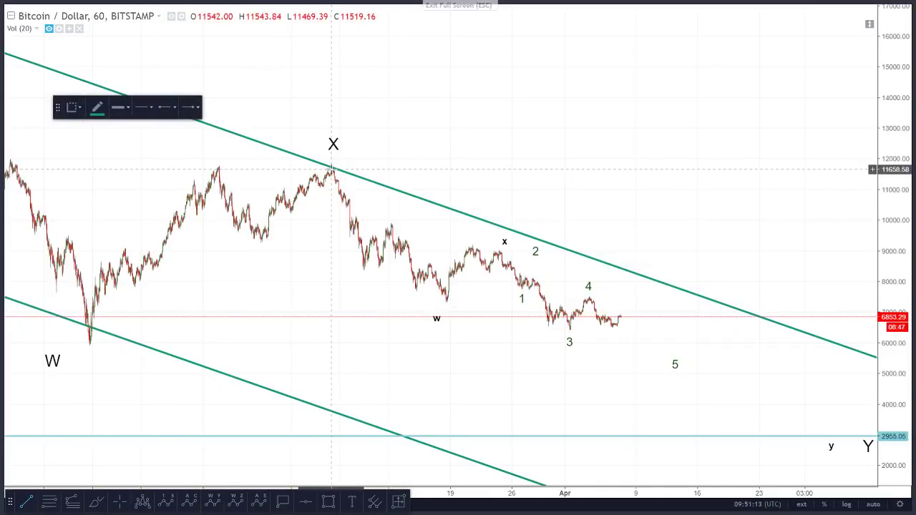
pyautogui.click(332, 170)
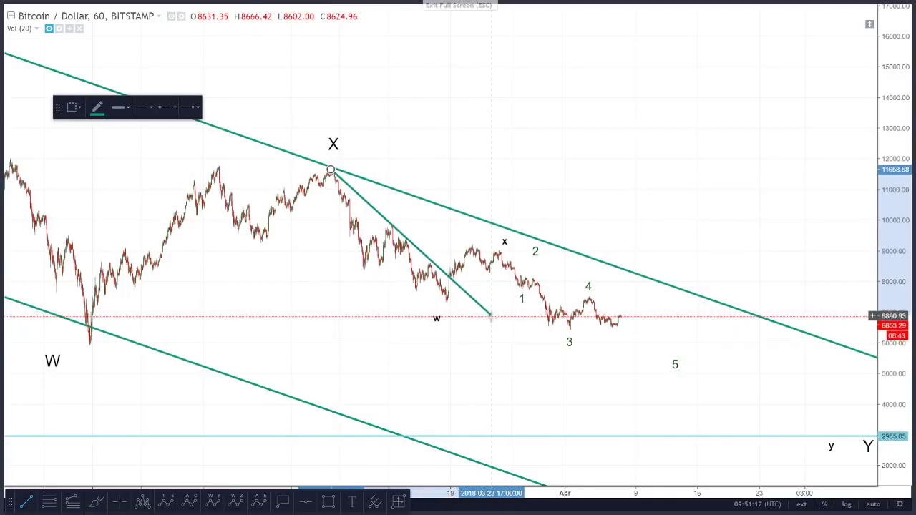
pyautogui.click(490, 319)
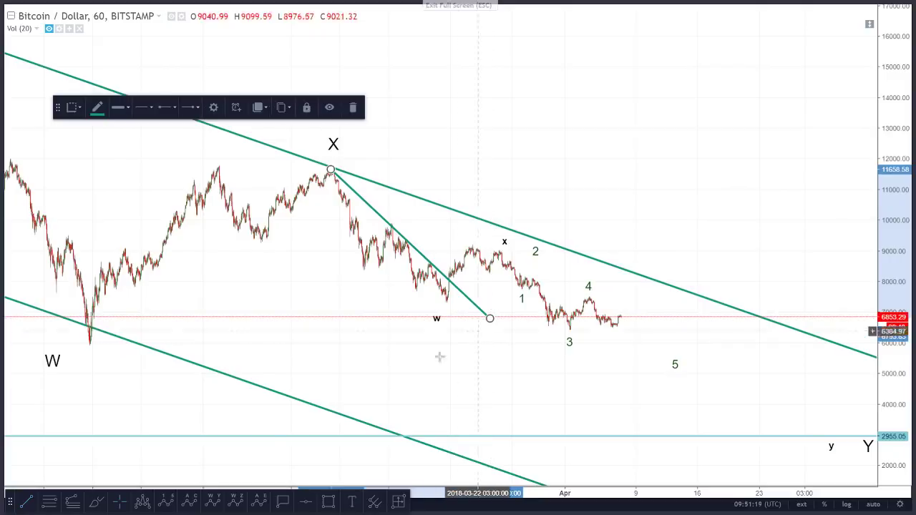
pyautogui.click(28, 503)
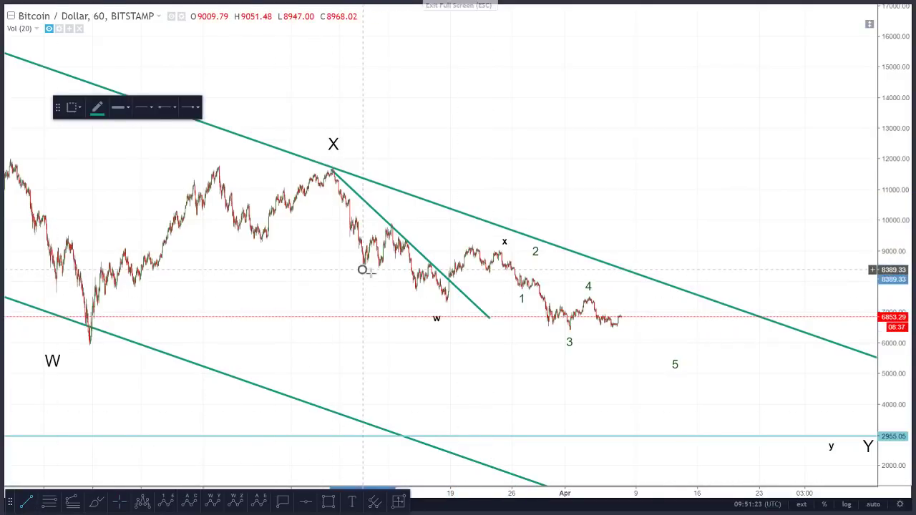
pyautogui.click(513, 330)
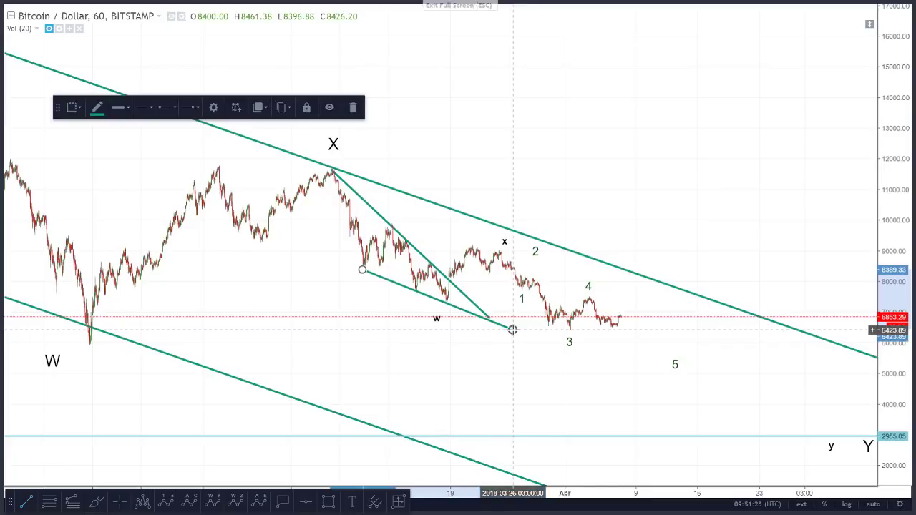
pyautogui.click(373, 373)
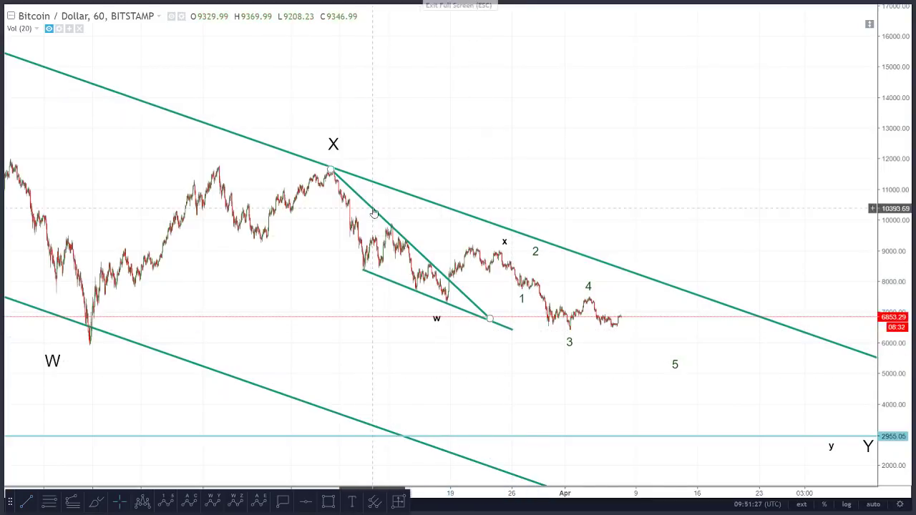
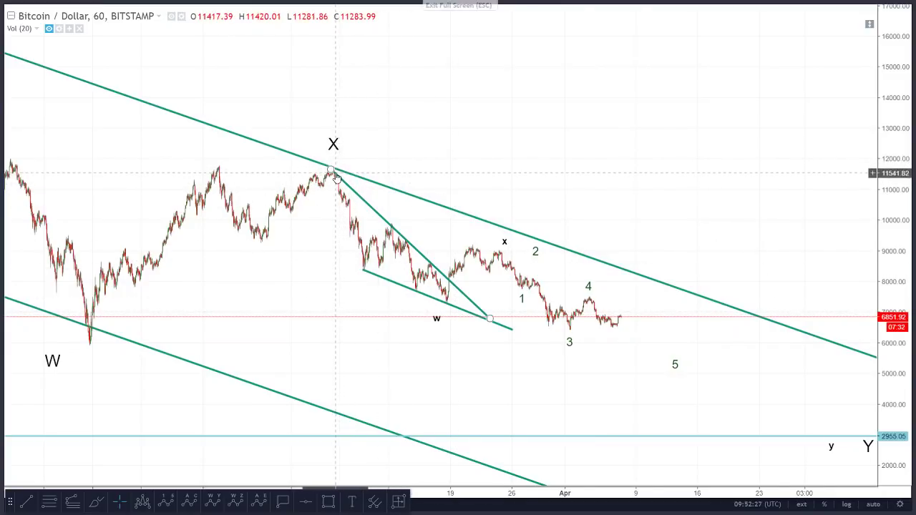
# - Place a five-wave Elliott impulse pattern inside the wedge, from the X high at about 11542 to the w low at about 7222
pyautogui.click(169, 507)
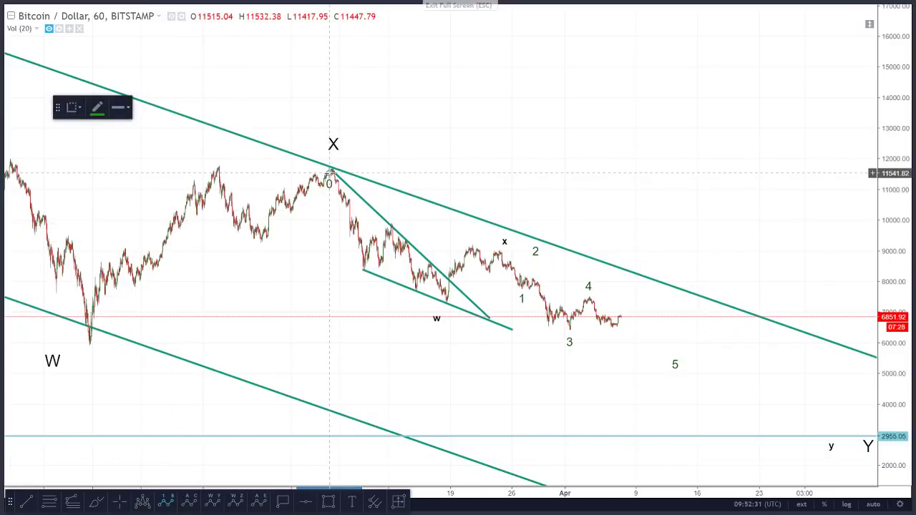
pyautogui.click(331, 172)
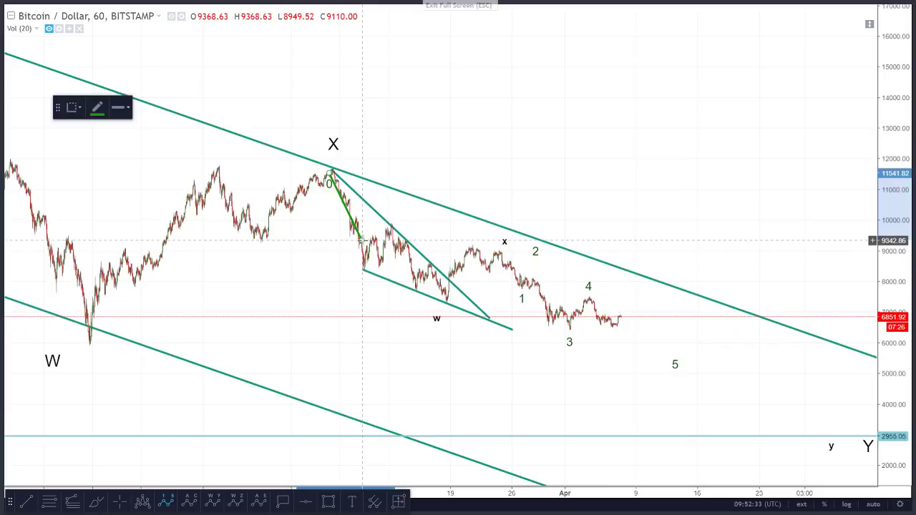
pyautogui.click(365, 268)
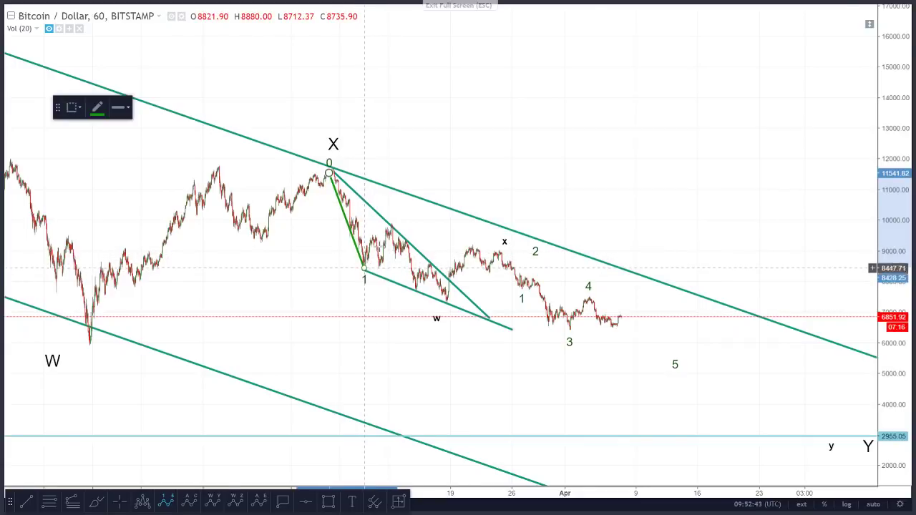
pyautogui.click(386, 225)
pyautogui.click(413, 287)
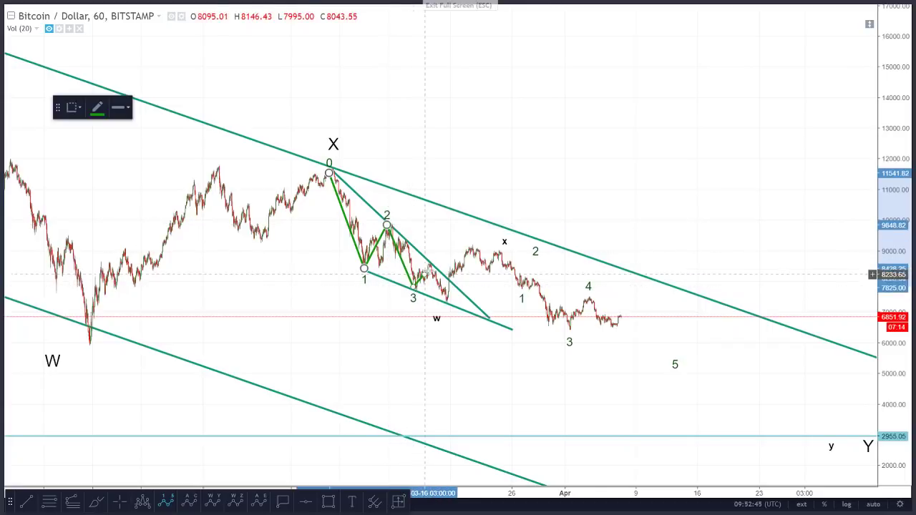
pyautogui.click(429, 265)
pyautogui.click(450, 305)
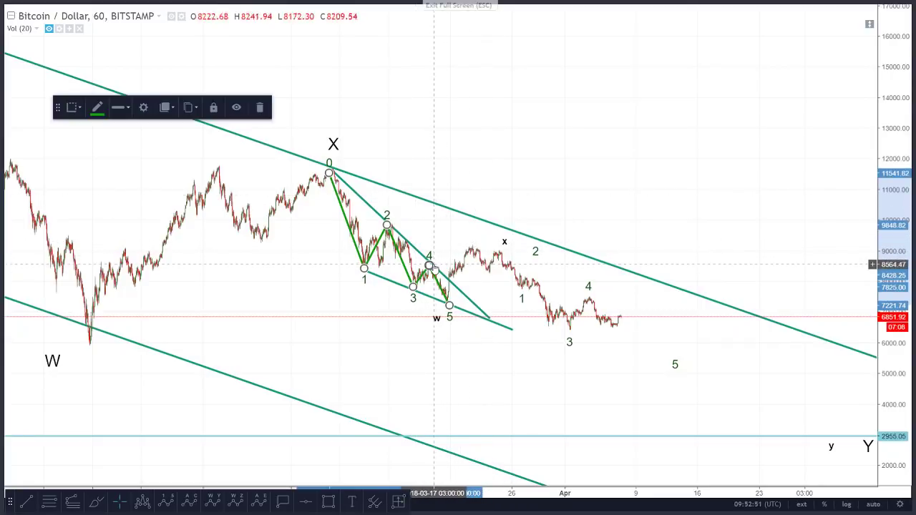
# - Adjust the Elliott pattern's point 4 to about 8681 and point 1 to about 8370, and delete the pattern
pyautogui.moveTo(433, 265); pyautogui.dragTo(430, 261)
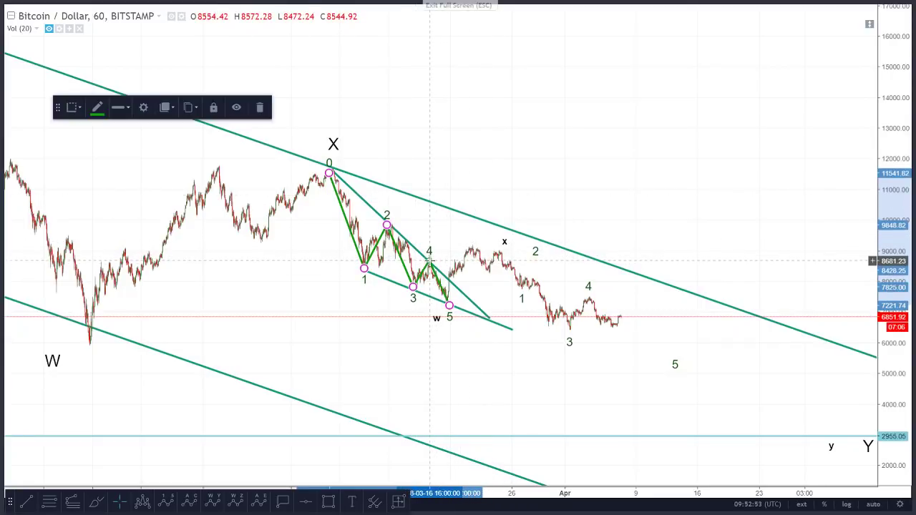
pyautogui.moveTo(363, 266); pyautogui.dragTo(365, 269)
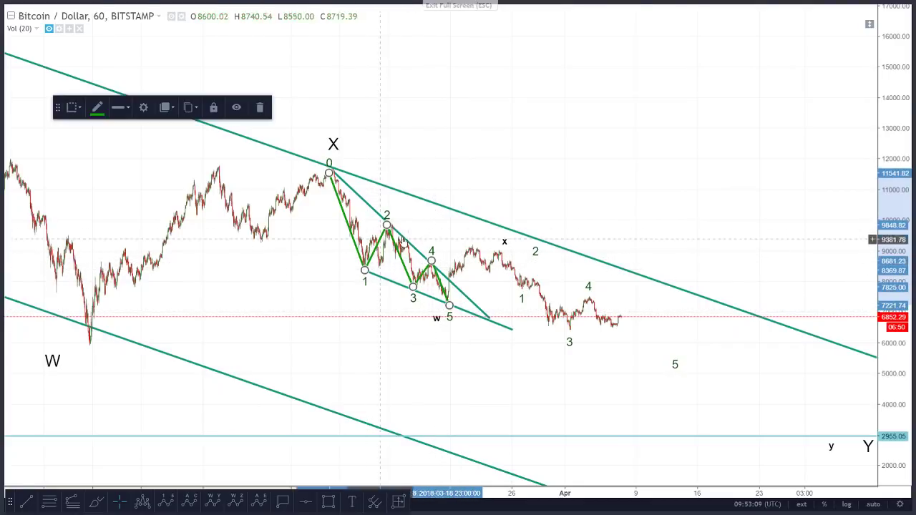
pyautogui.click(260, 106)
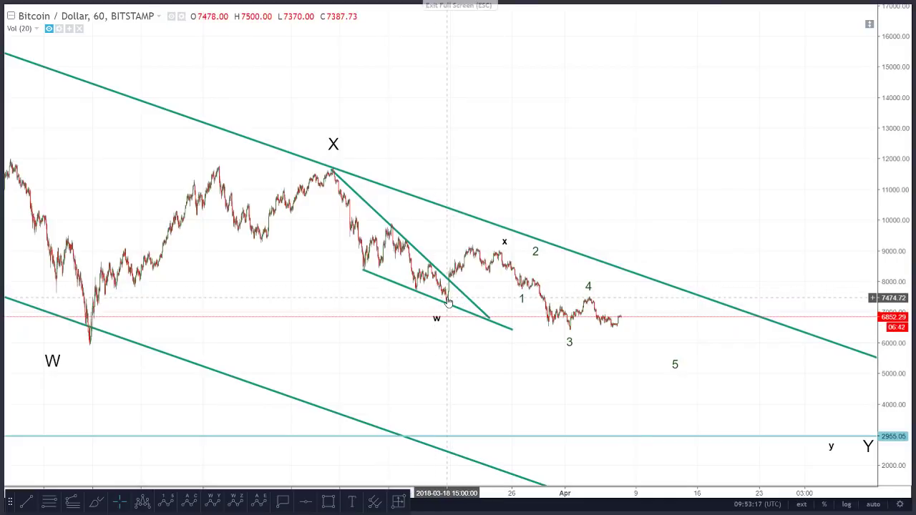
# - Place an A-B-C correction from the X high at about 11639 through A 7144, B 8993 and C 4887, and hide its wave lines
pyautogui.click(190, 501)
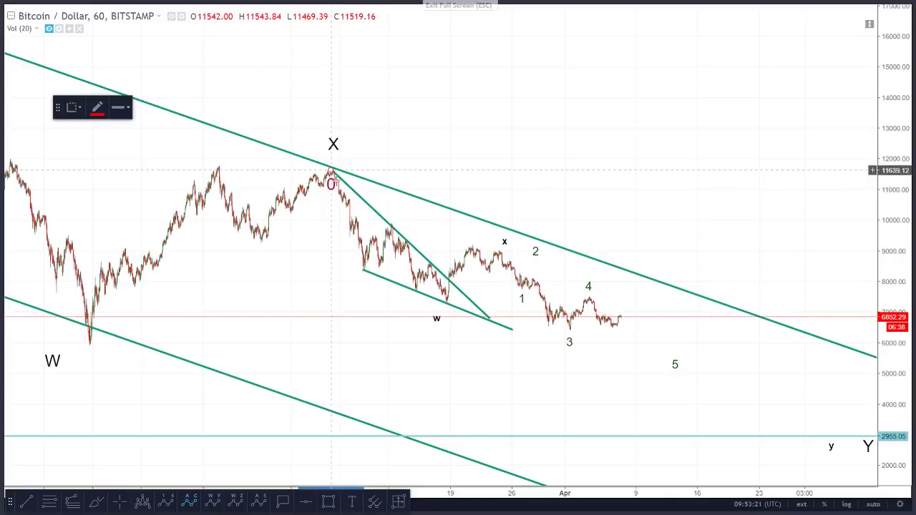
pyautogui.click(331, 172)
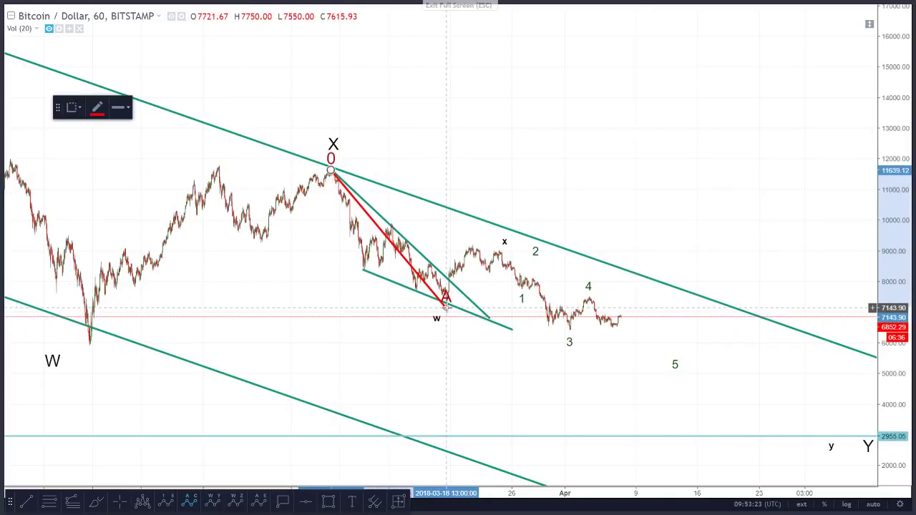
pyautogui.click(446, 306)
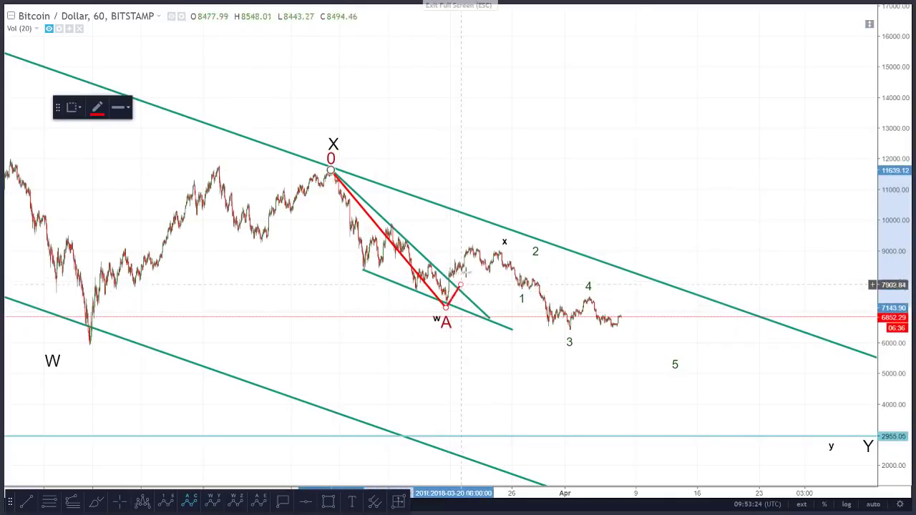
pyautogui.click(500, 251)
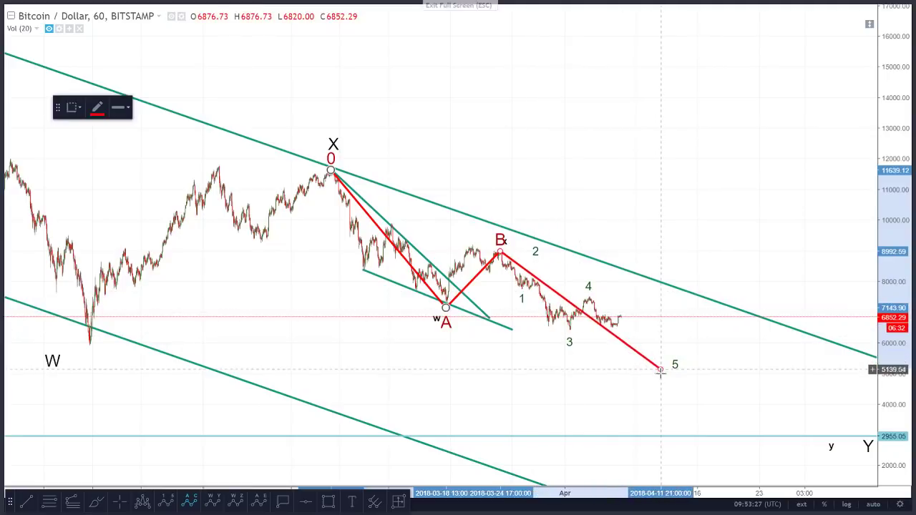
pyautogui.click(654, 377)
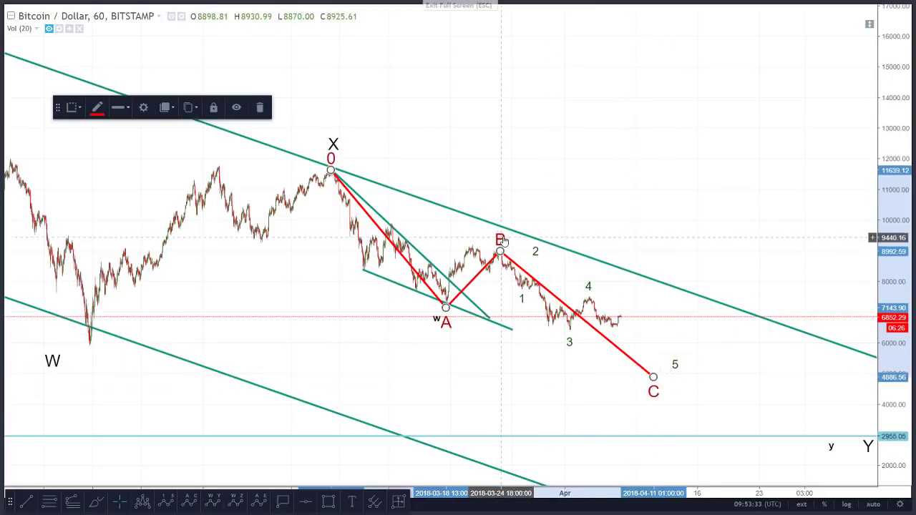
pyautogui.click(143, 108)
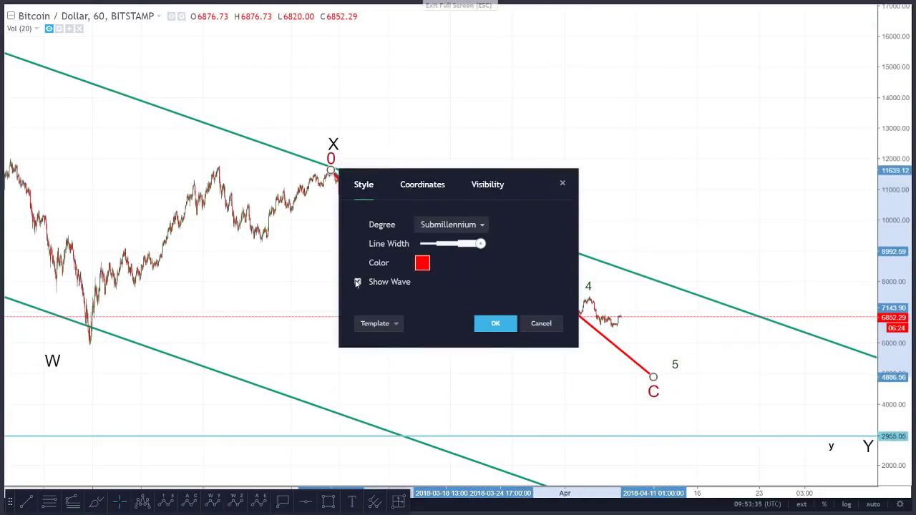
pyautogui.click(497, 323)
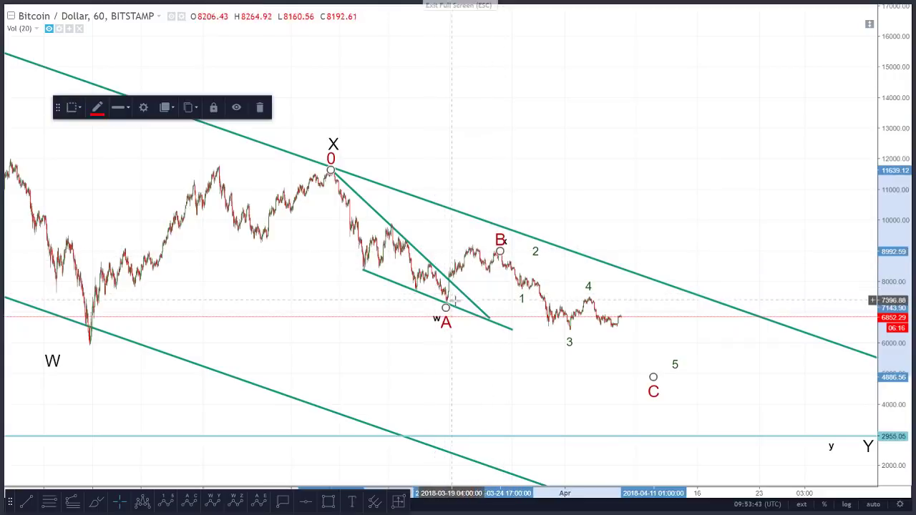
# - Sketch a W-X-Y correction between A and B, with W at about 9246 and X at about 8214, and delete it
pyautogui.click(213, 504)
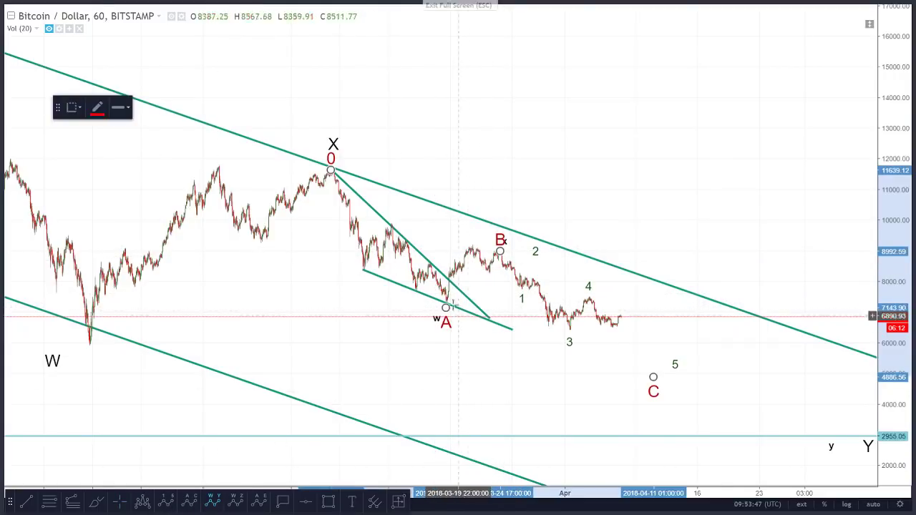
pyautogui.click(440, 298)
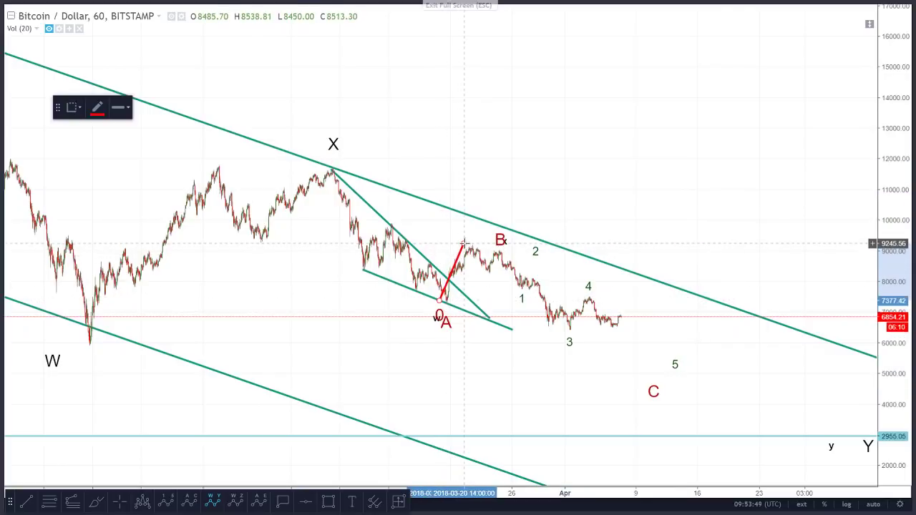
pyautogui.click(463, 245)
pyautogui.click(488, 274)
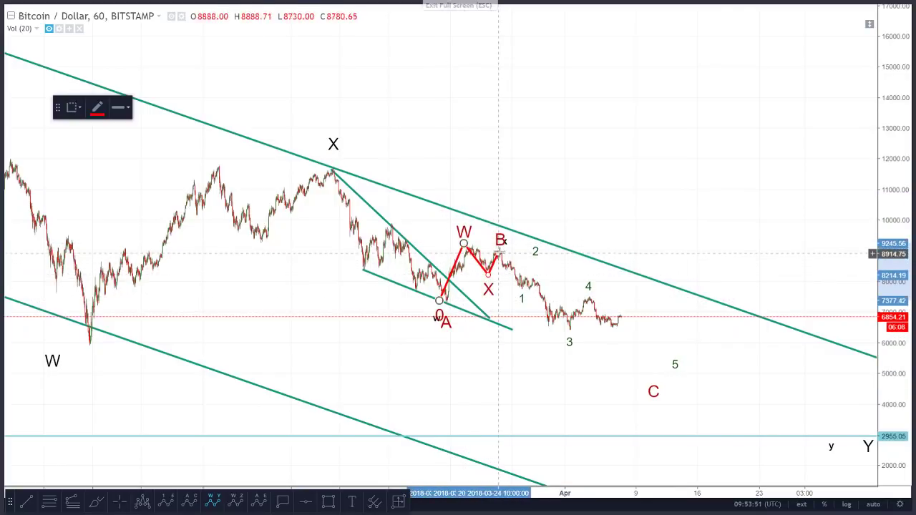
pyautogui.click(501, 242)
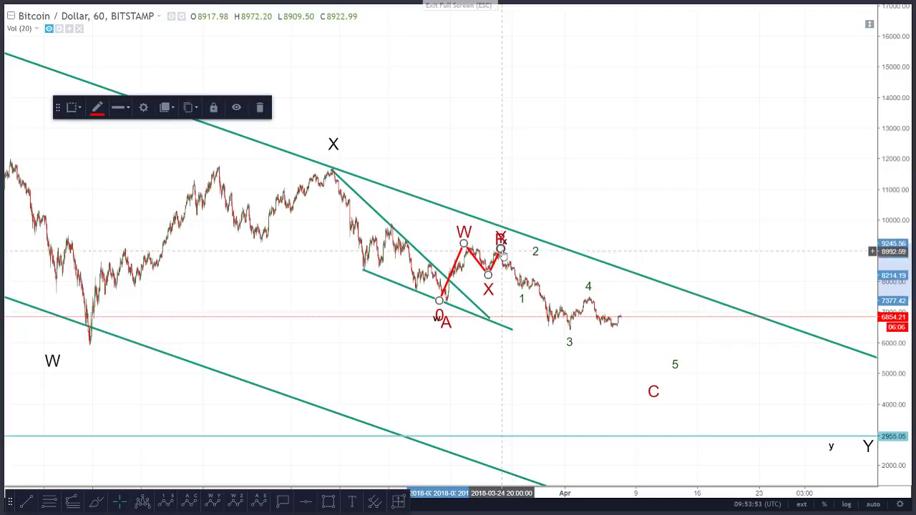
pyautogui.click(260, 108)
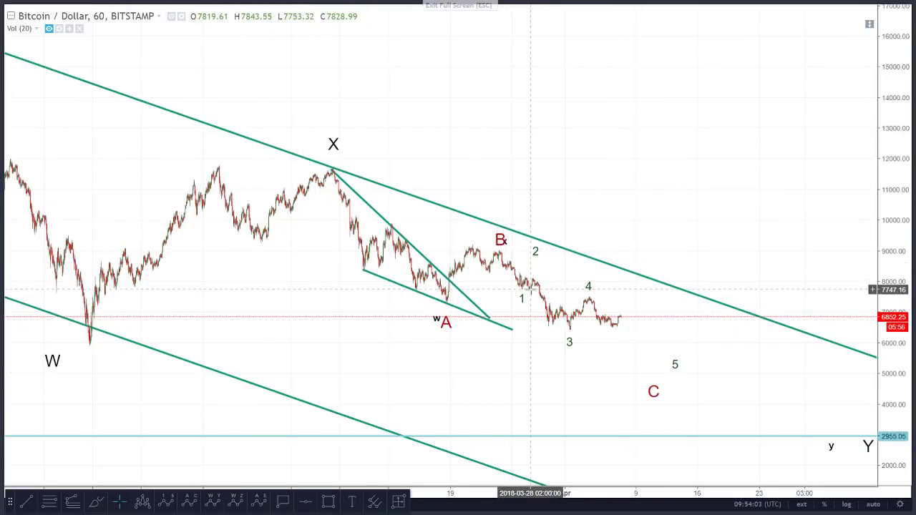
# - Move point 2 of the five-wave count to about 8175 and set the chart interval to 15 minutes
pyautogui.click(536, 252)
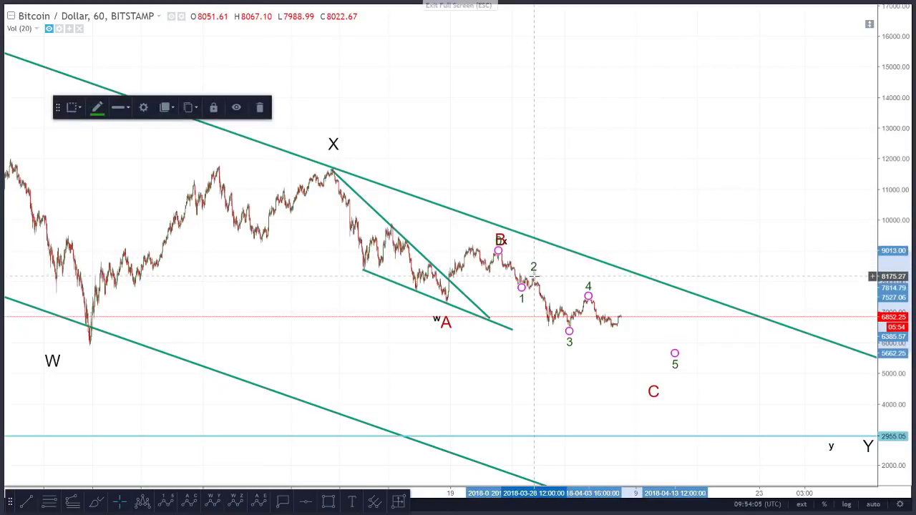
pyautogui.write('15')
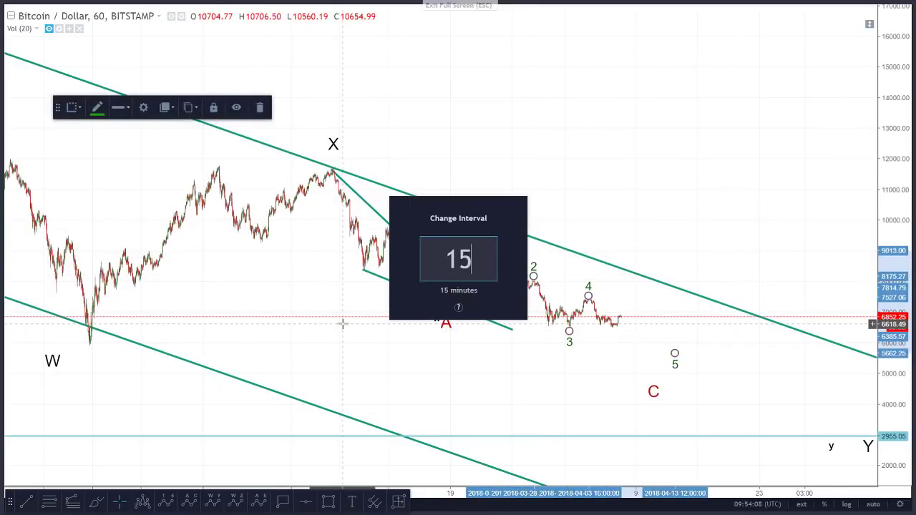
pyautogui.press('Return')
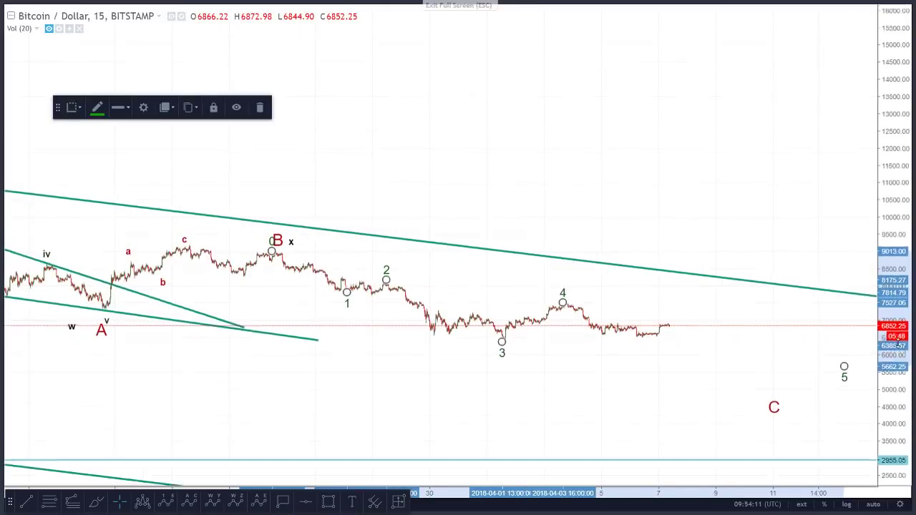
pyautogui.moveTo(495, 311); pyautogui.dragTo(573, 214)
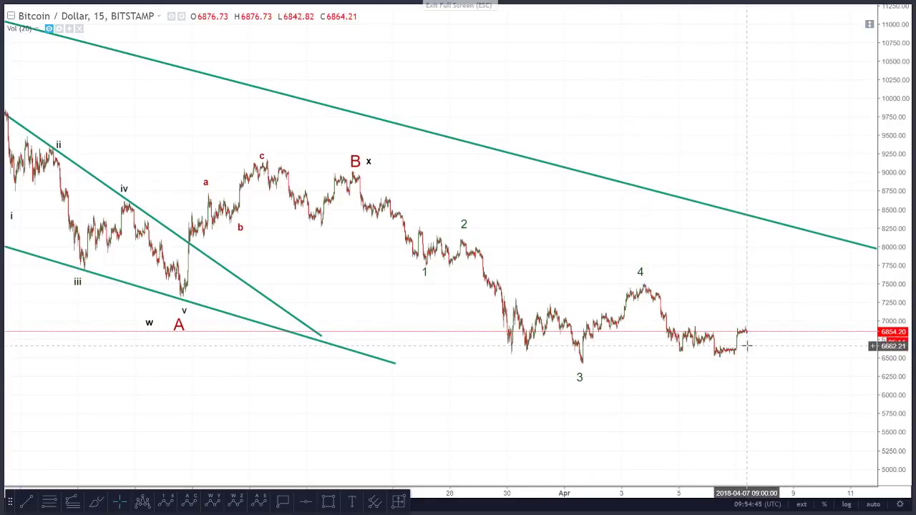
# - Move point 5 of the five-wave count down to about 4865, beside C
pyautogui.moveTo(701, 423); pyautogui.dragTo(693, 312)
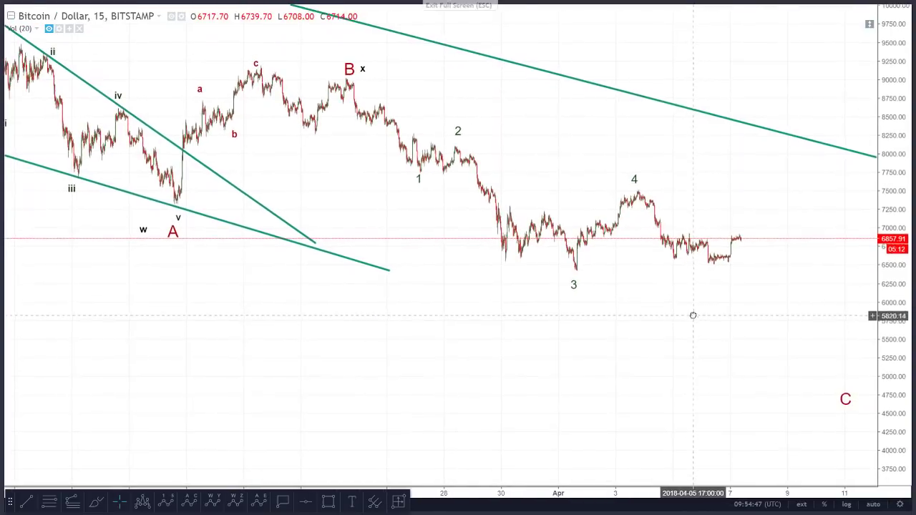
pyautogui.moveTo(817, 396); pyautogui.dragTo(718, 351)
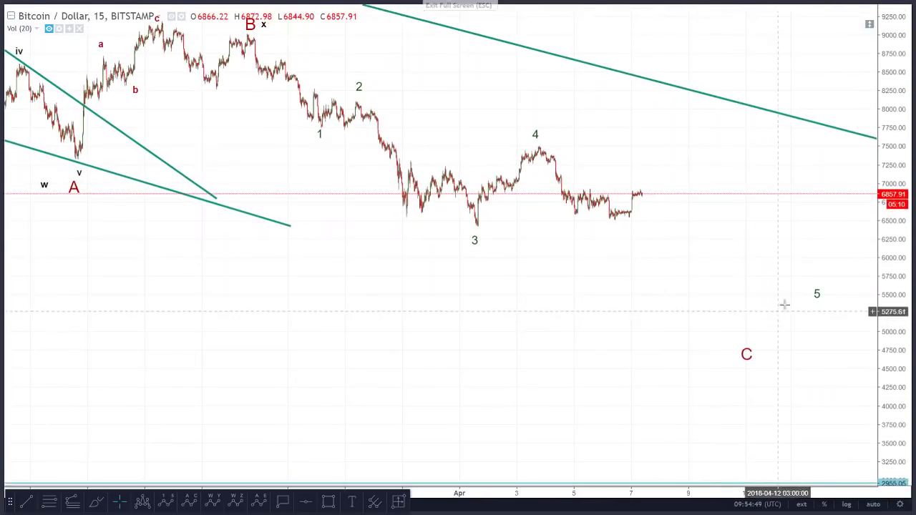
pyautogui.moveTo(820, 301); pyautogui.dragTo(730, 356)
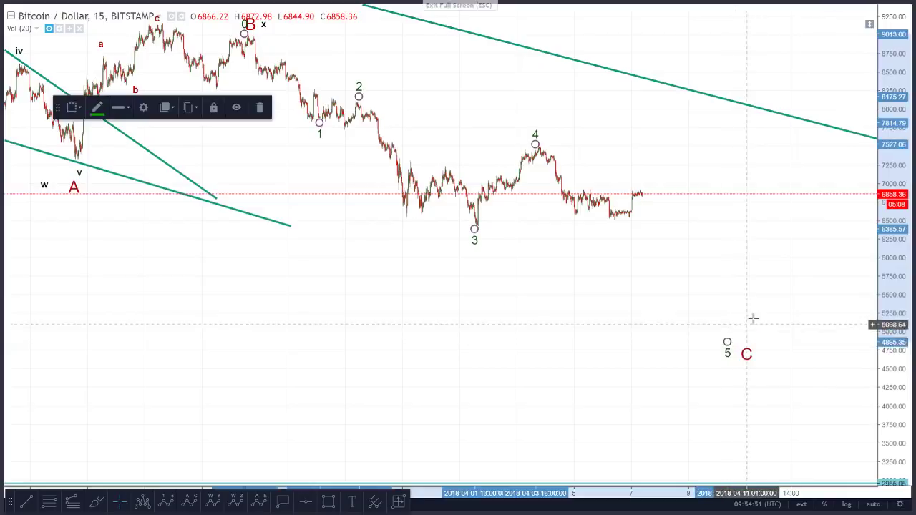
pyautogui.click(587, 280)
# - Set the chart interval to 240 minutes and move wave y to about 5347 and wave Y to about 5183, near C
pyautogui.write('240')
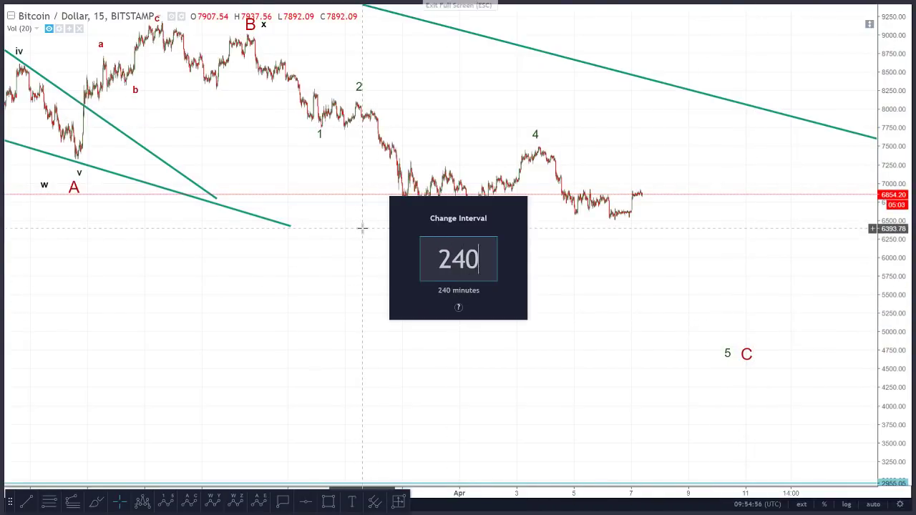
pyautogui.press('Return')
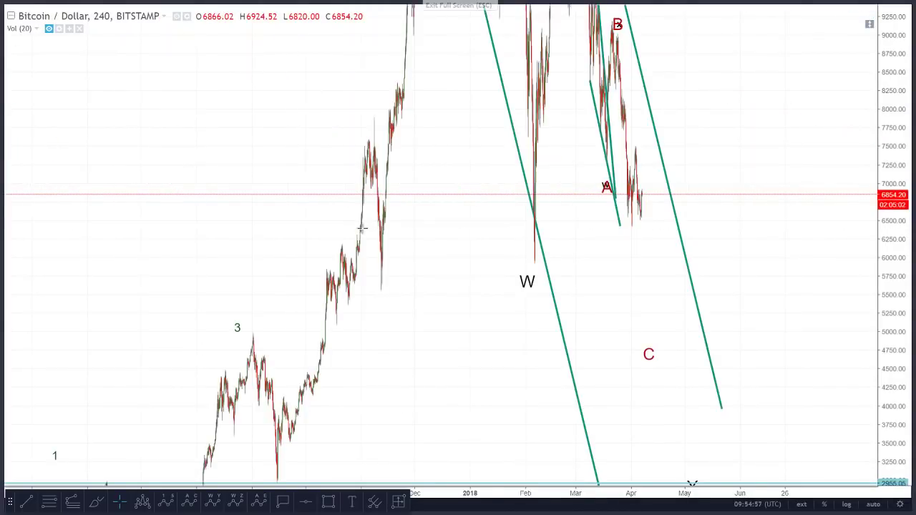
pyautogui.moveTo(903, 109); pyautogui.dragTo(898, 442)
pyautogui.scroll(2, 665, 300)
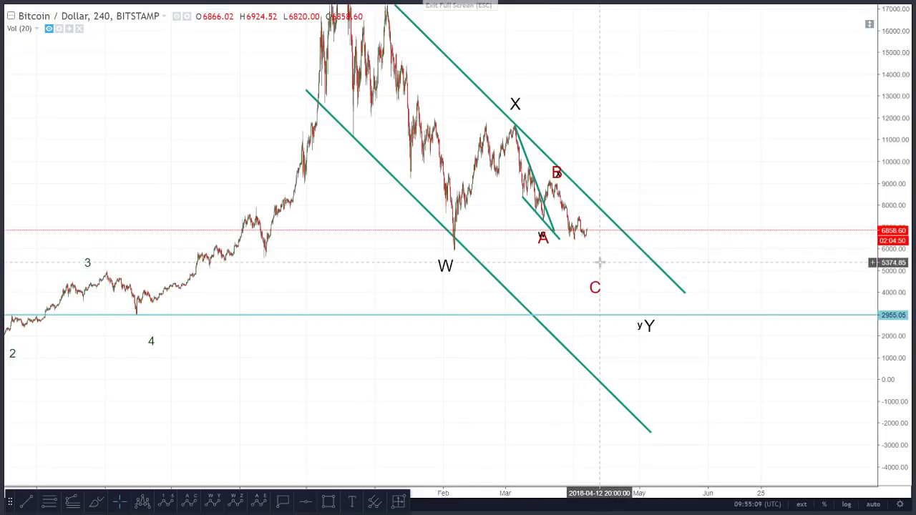
pyautogui.moveTo(640, 328); pyautogui.dragTo(598, 262)
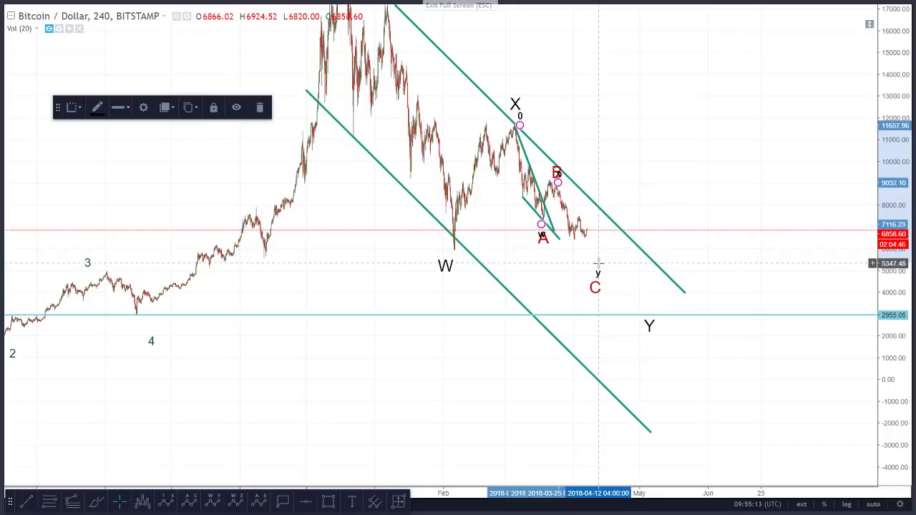
pyautogui.moveTo(648, 312); pyautogui.dragTo(607, 266)
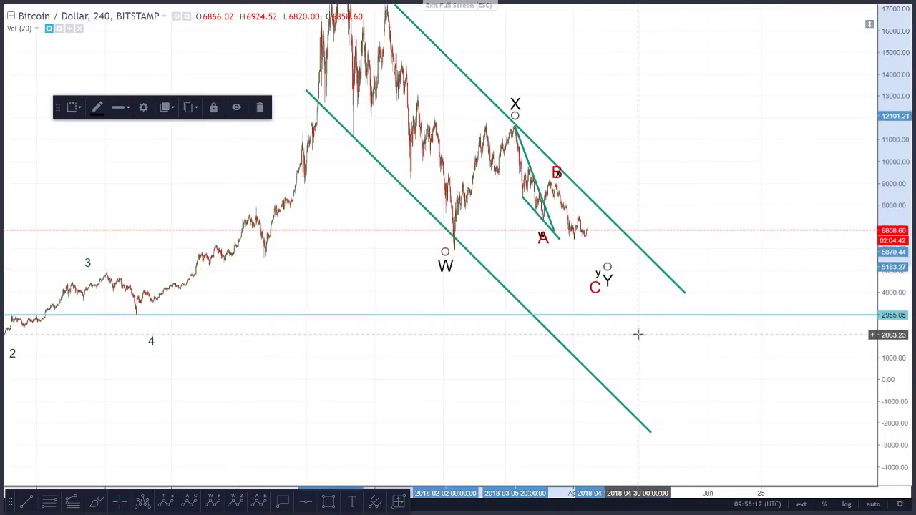
# - Replace the large W-X-Y pattern with a W-X-Y-X-Z combination from 19469 through about 5596, 11889, 4381 and 6526 to 2808
pyautogui.moveTo(890, 141); pyautogui.dragTo(886, 242)
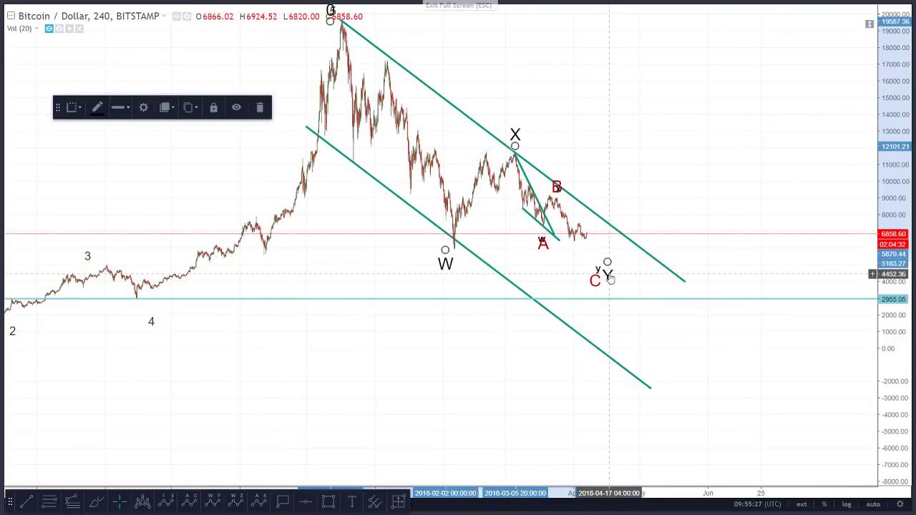
pyautogui.click(262, 112)
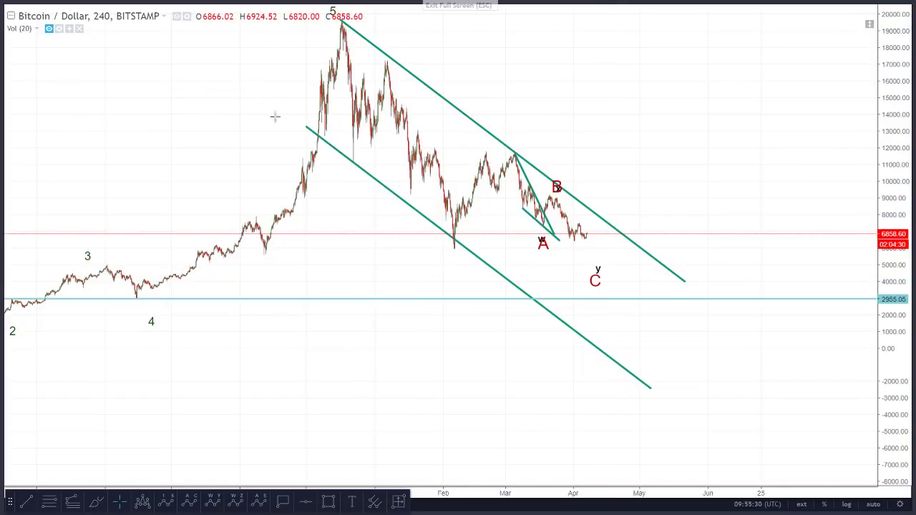
pyautogui.click(236, 501)
pyautogui.click(337, 23)
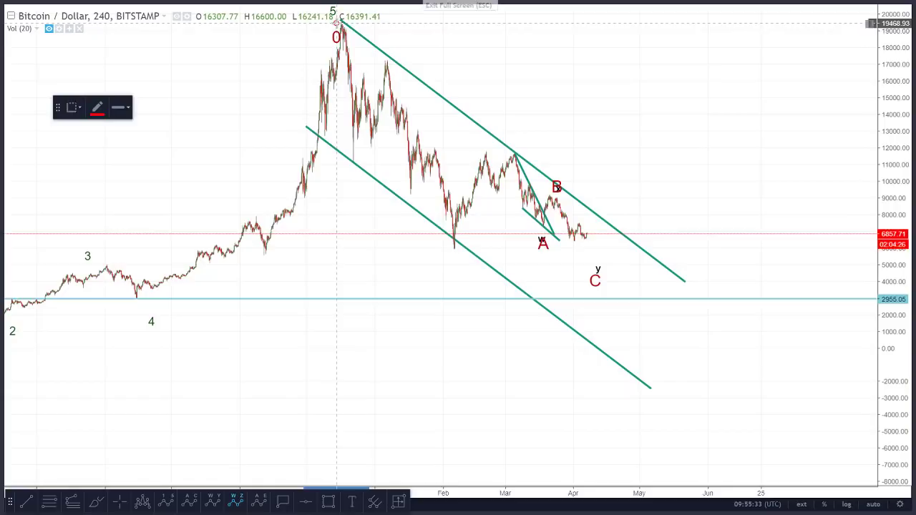
pyautogui.click(446, 254)
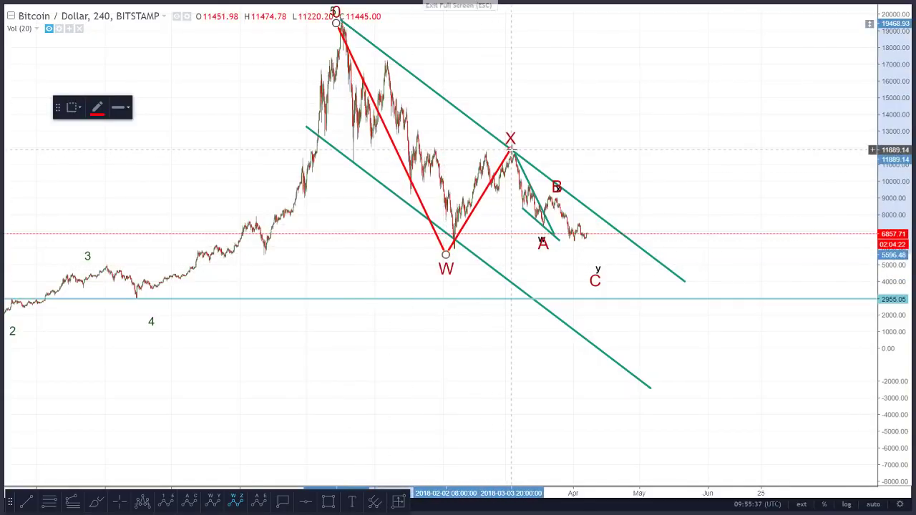
pyautogui.click(511, 150)
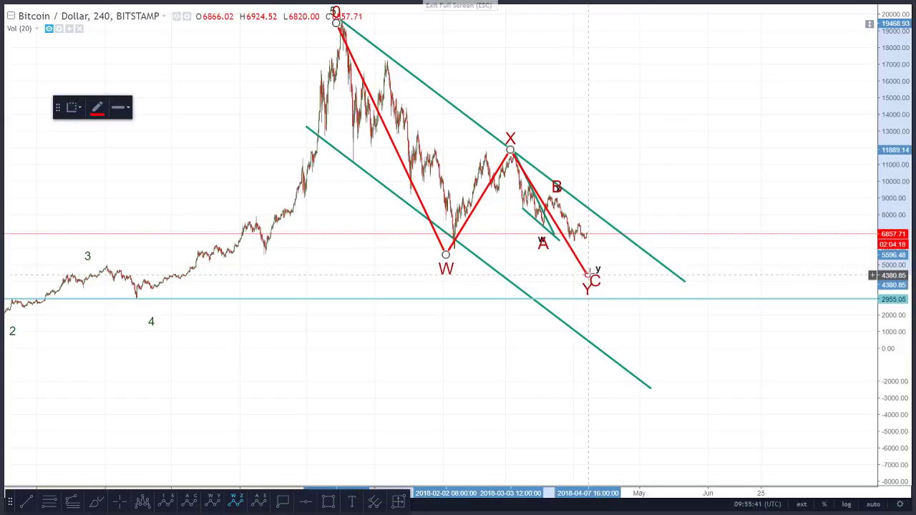
pyautogui.click(588, 274)
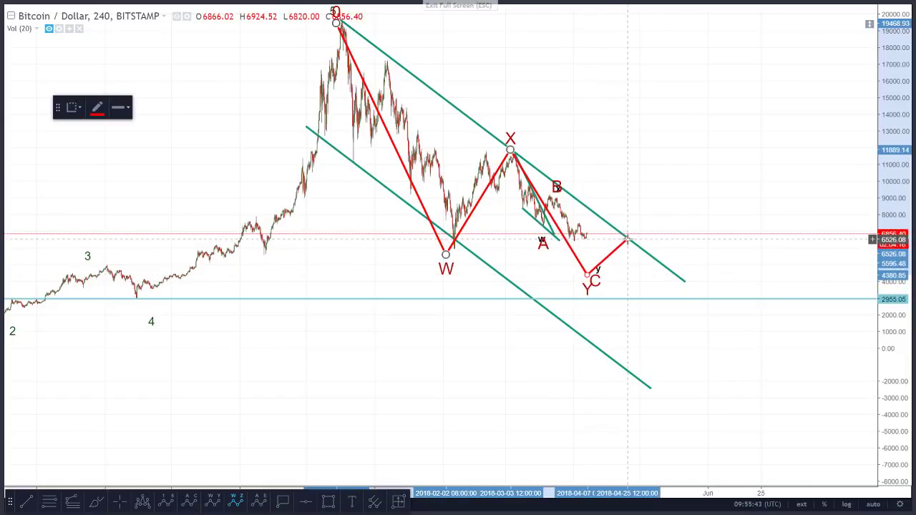
pyautogui.click(627, 239)
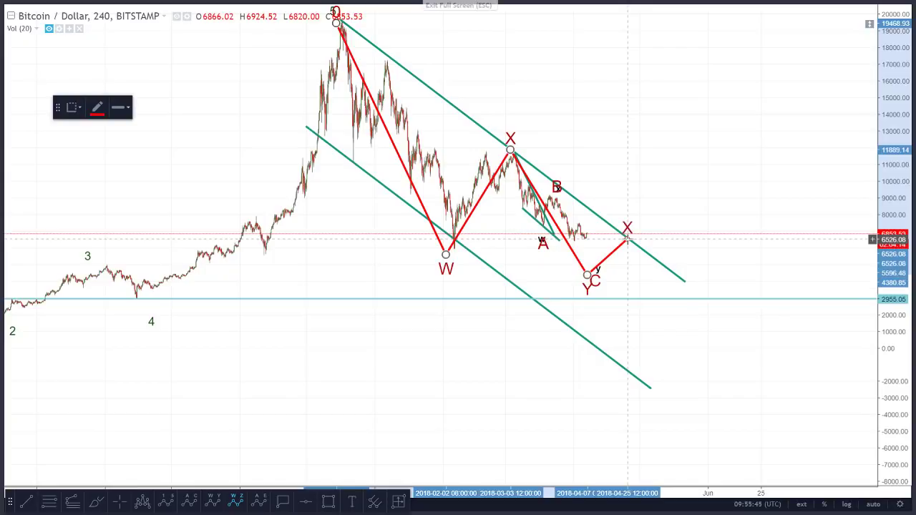
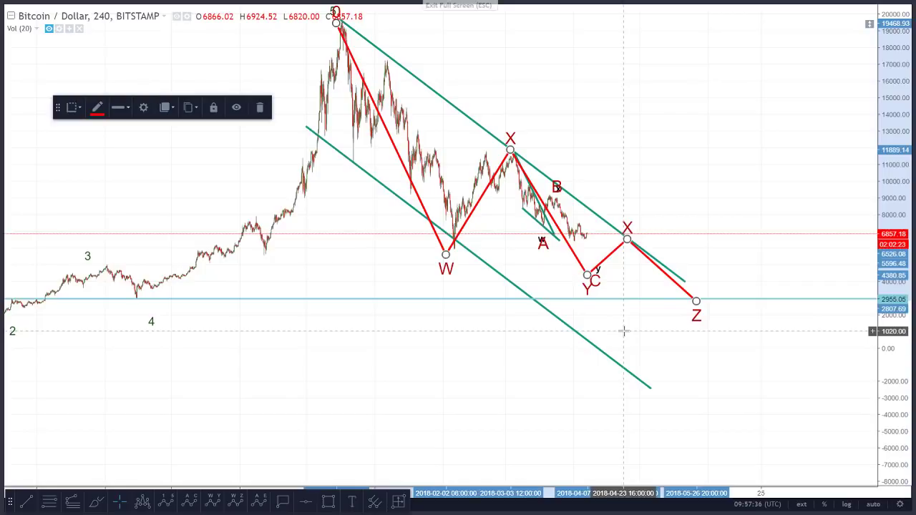
# - Leave the full-screen view and open the XVGBTC and DGBBTC charts from the watchlist
pyautogui.press('Escape')
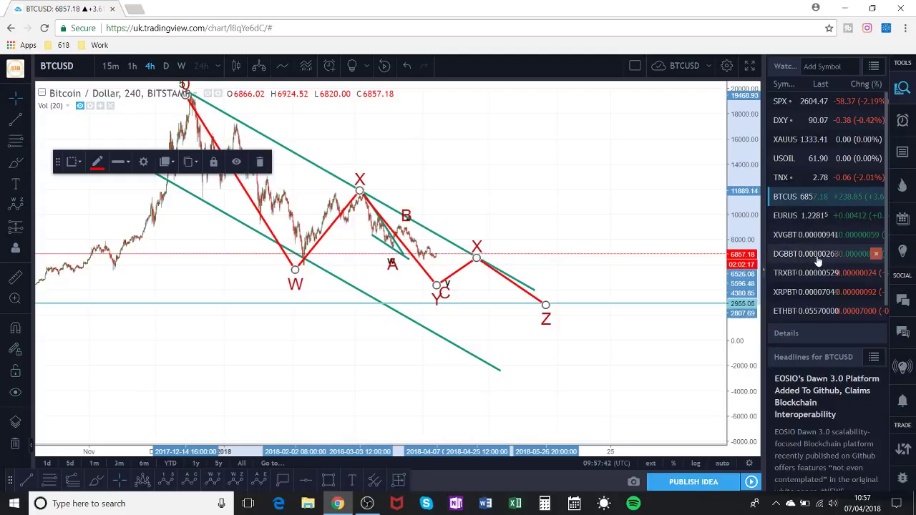
pyautogui.click(794, 243)
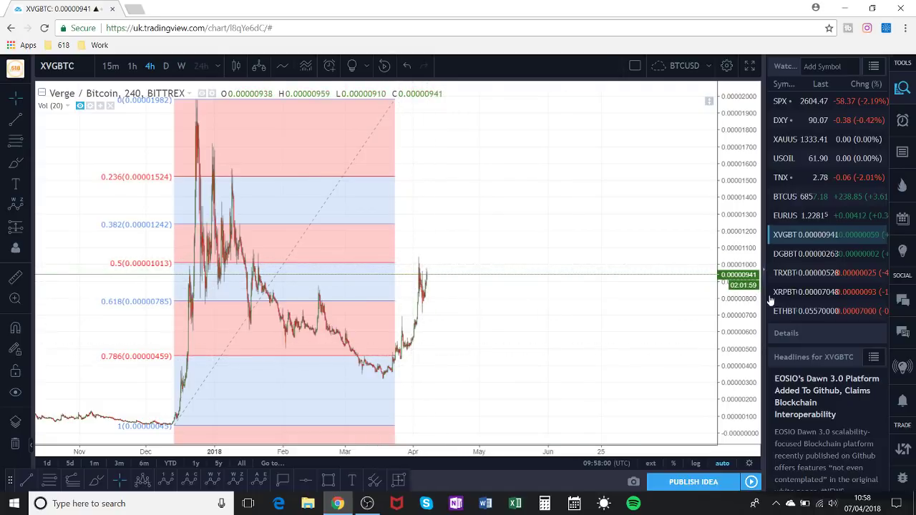
pyautogui.click(780, 261)
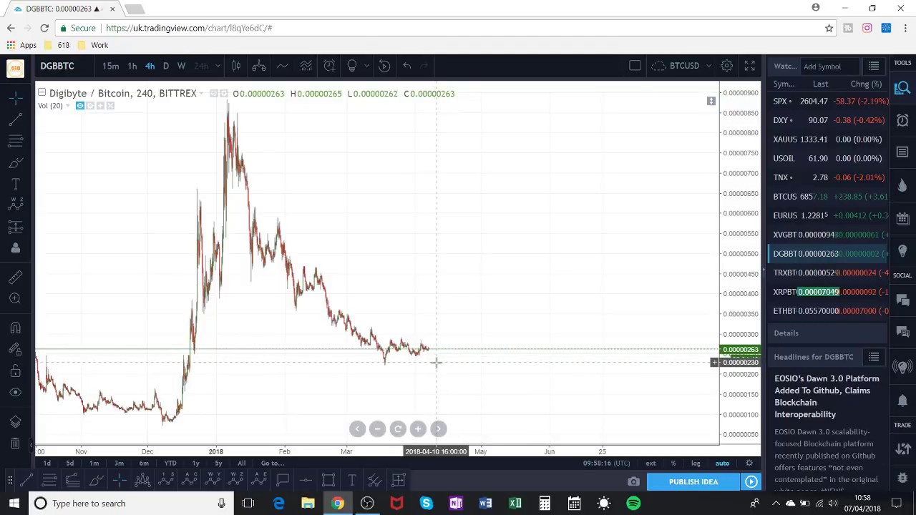
# - Open the TRXBTC, XRPBTC and ETHBTC charts one after another from the watchlist to compare their corrections
pyautogui.click(779, 278)
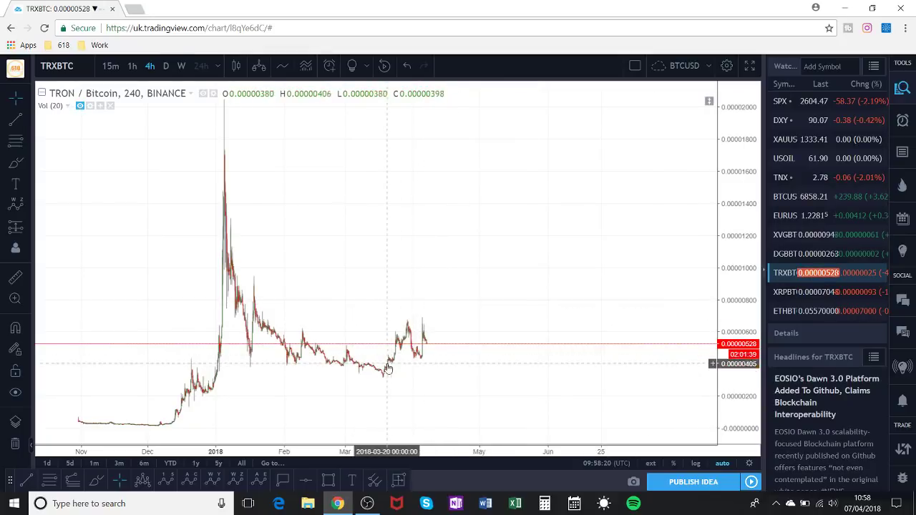
pyautogui.click(778, 293)
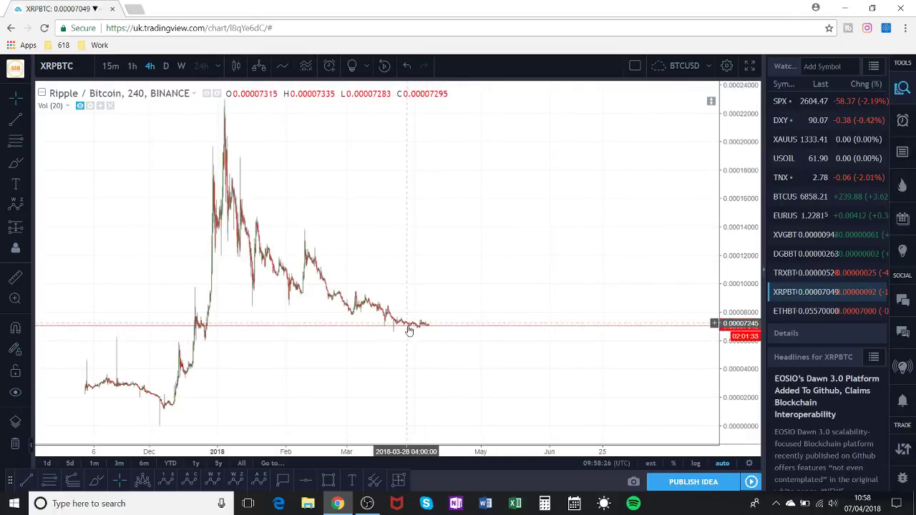
pyautogui.click(781, 313)
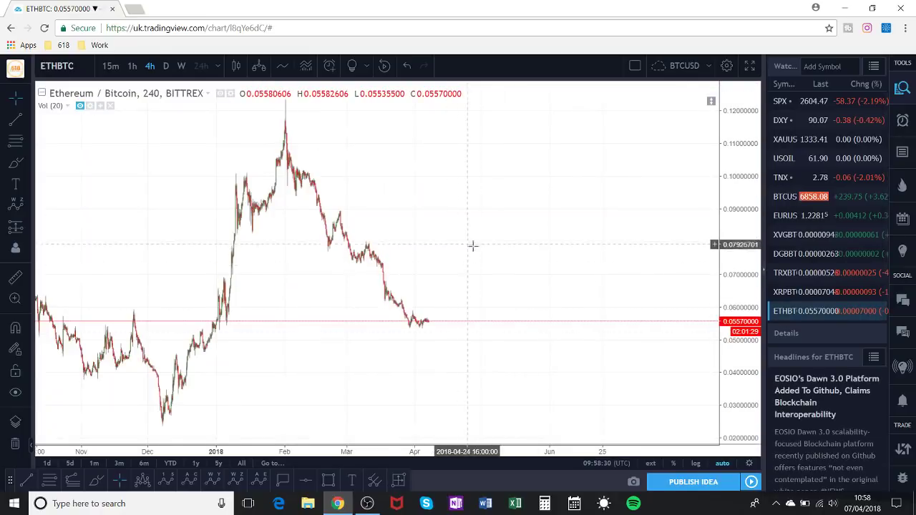
# - Measure the ETHBTC rally with a Fibonacci retracement from about 0.0239 up to about 0.1233, and delete the retracement
pyautogui.scroll(-2, 472, 245)
pyautogui.moveTo(744, 214); pyautogui.dragTo(742, 260)
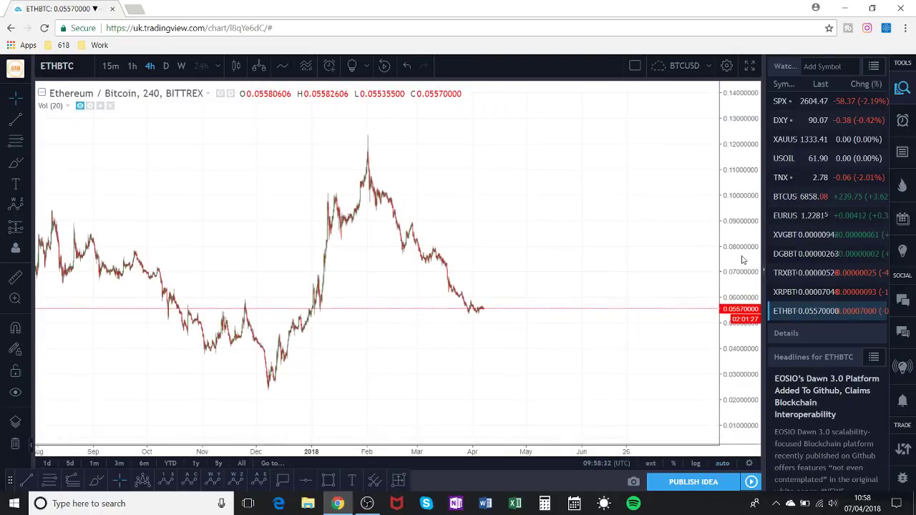
pyautogui.click(49, 481)
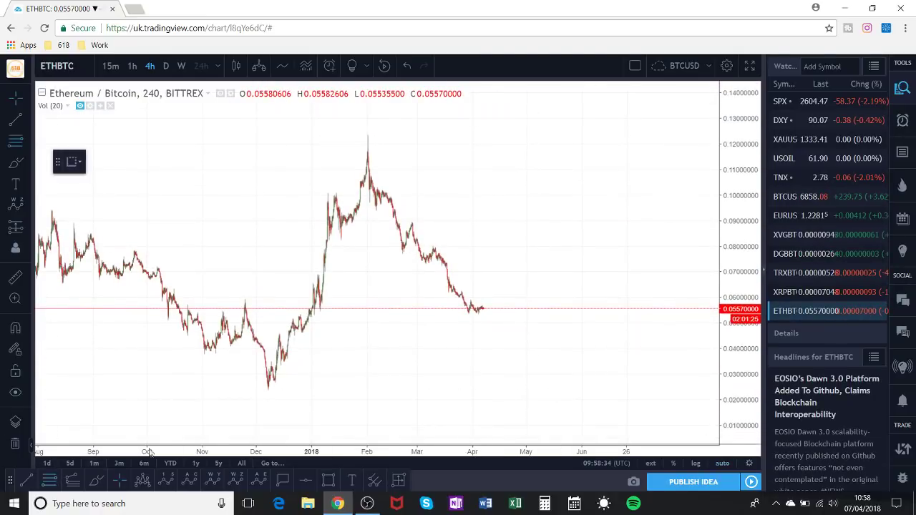
pyautogui.click(258, 390)
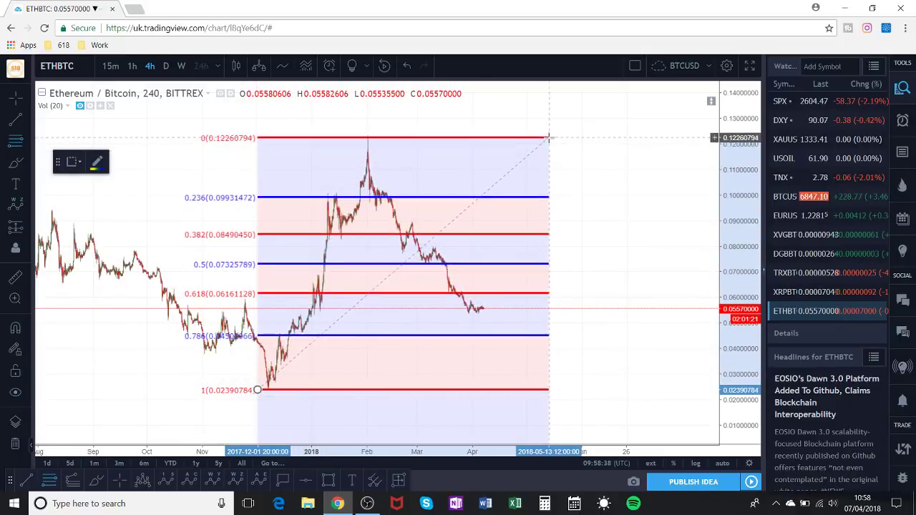
pyautogui.click(550, 136)
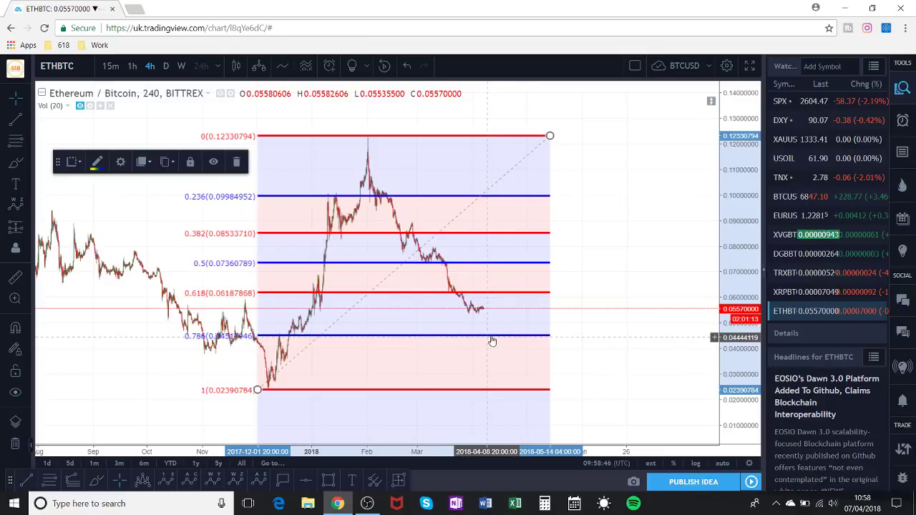
pyautogui.click(236, 162)
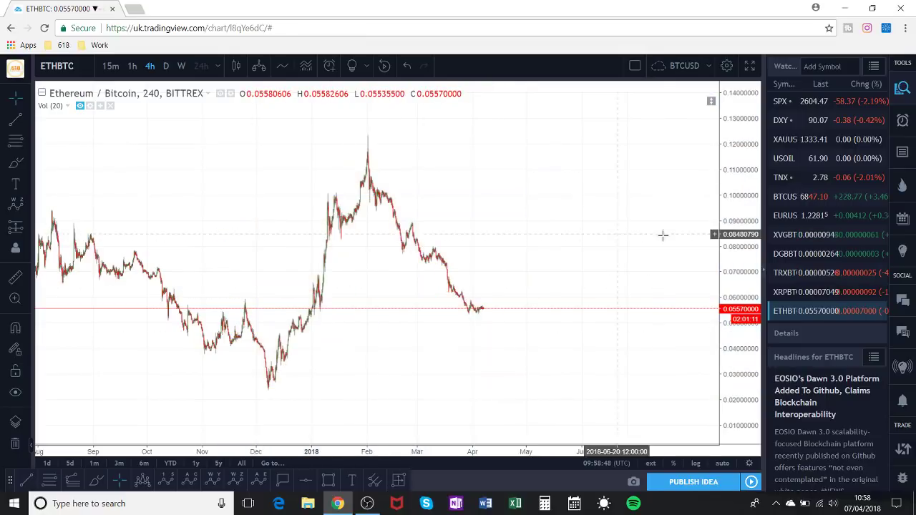
# - Return to the BTCUSD chart and fit the whole W-X-Y-X-Z projection and its descending channel in view for review
pyautogui.click(786, 206)
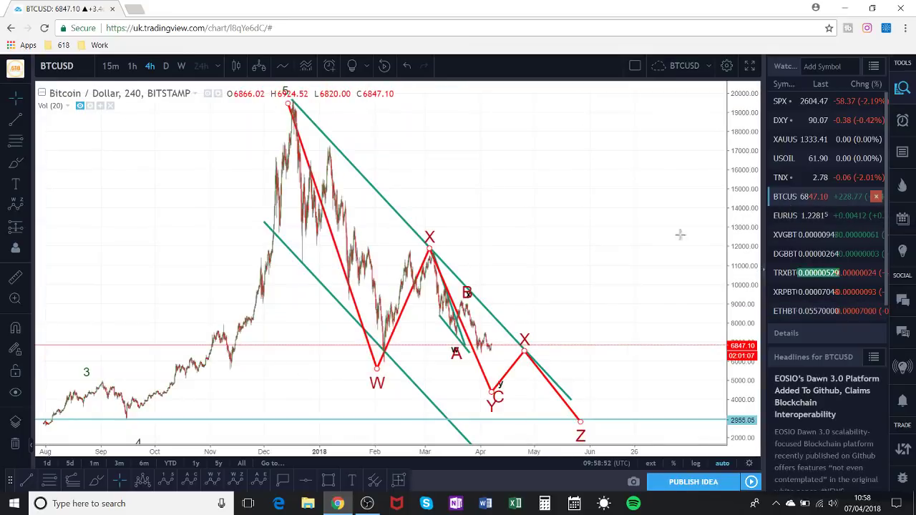
pyautogui.moveTo(758, 222); pyautogui.dragTo(750, 267)
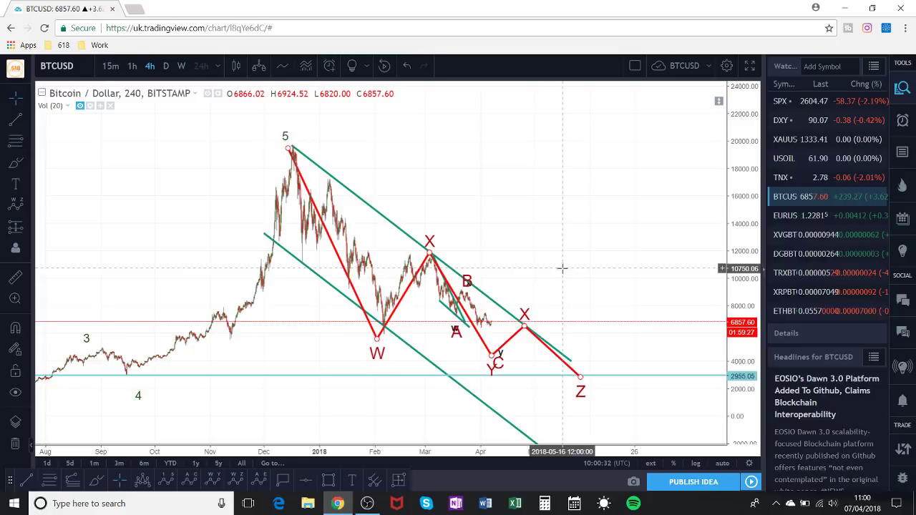
pyautogui.moveTo(556, 247); pyautogui.dragTo(592, 212)
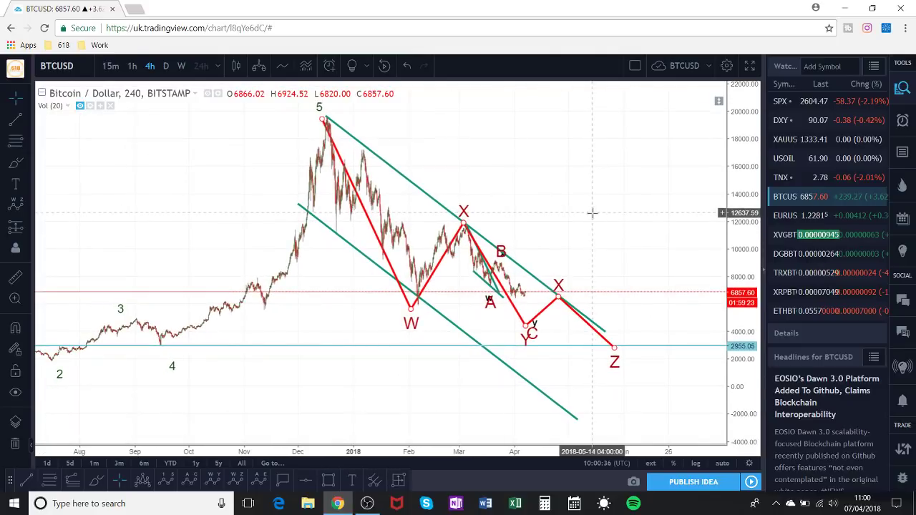